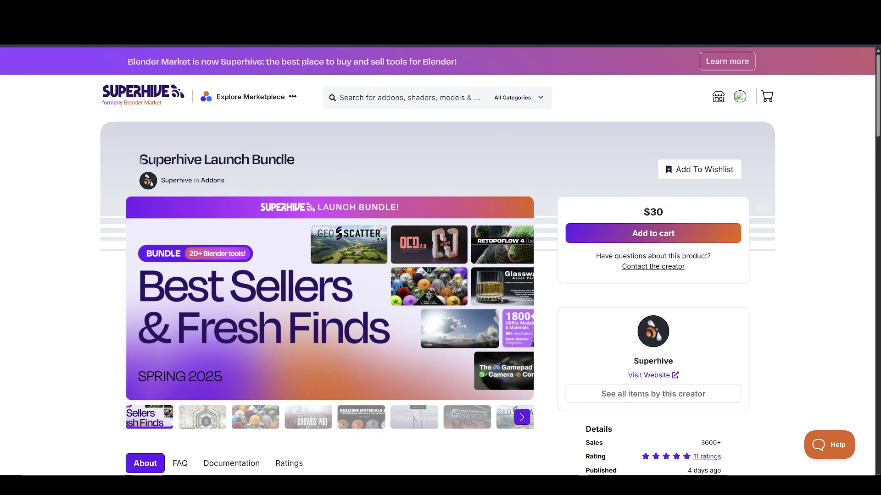
scroll(459, 174, down, 3)
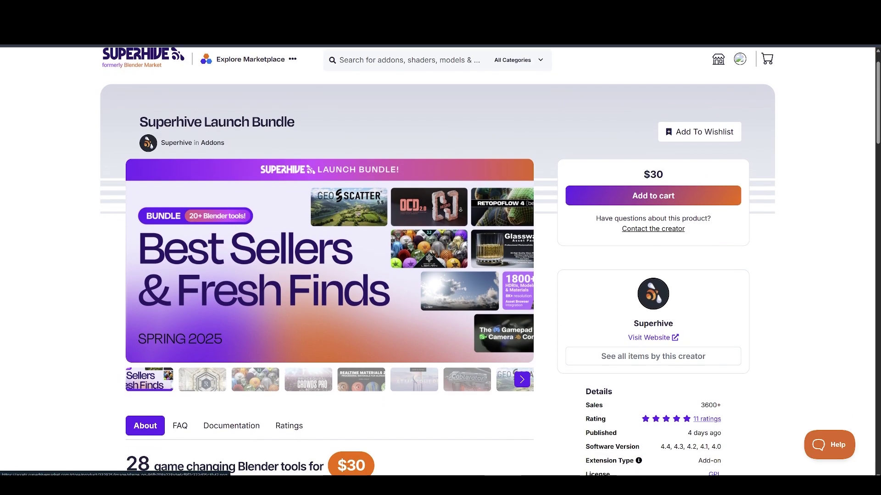
scroll(461, 186, down, 3)
scroll(464, 200, down, 3)
scroll(465, 208, down, 2)
scroll(464, 207, down, 1)
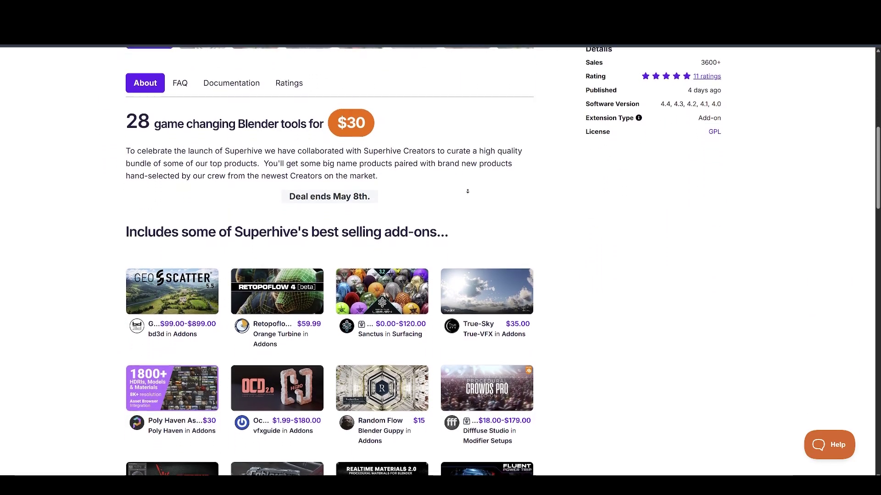
scroll(466, 199, down, 1)
scroll(468, 186, down, 1)
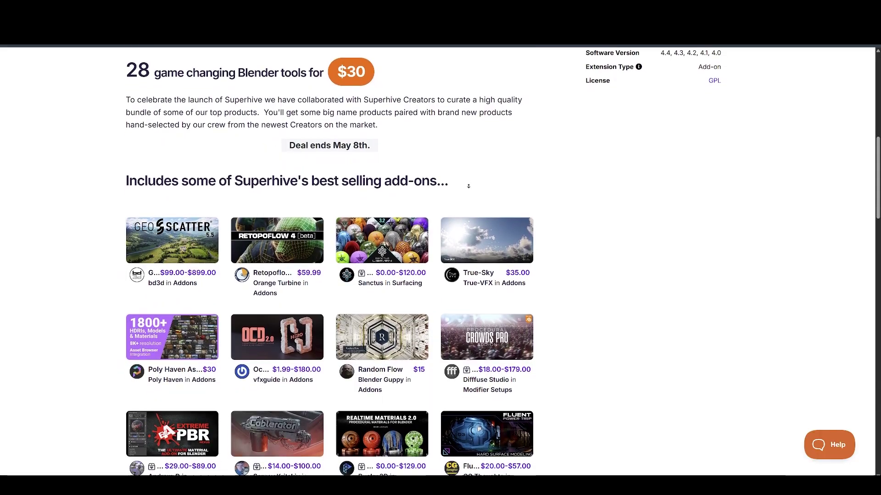
scroll(470, 191, down, 1)
scroll(471, 194, down, 1)
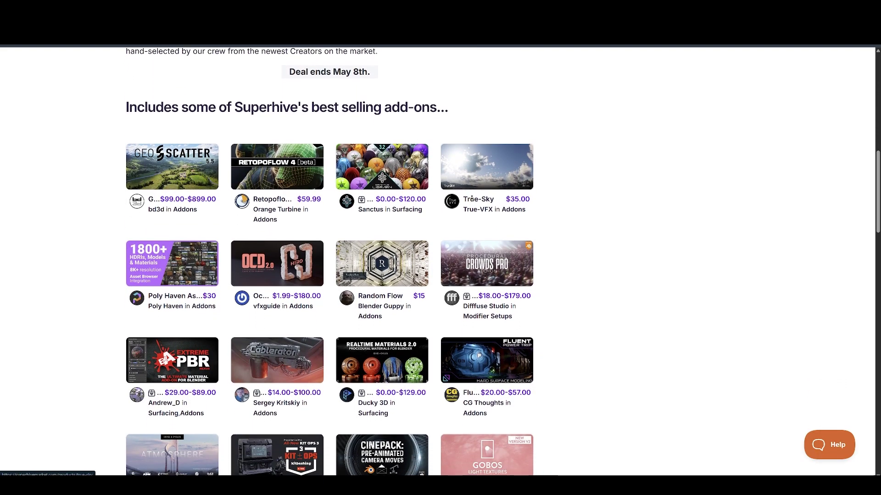
scroll(471, 194, down, 1)
scroll(471, 194, down, 1)
scroll(471, 194, down, 1)
scroll(471, 200, down, 1)
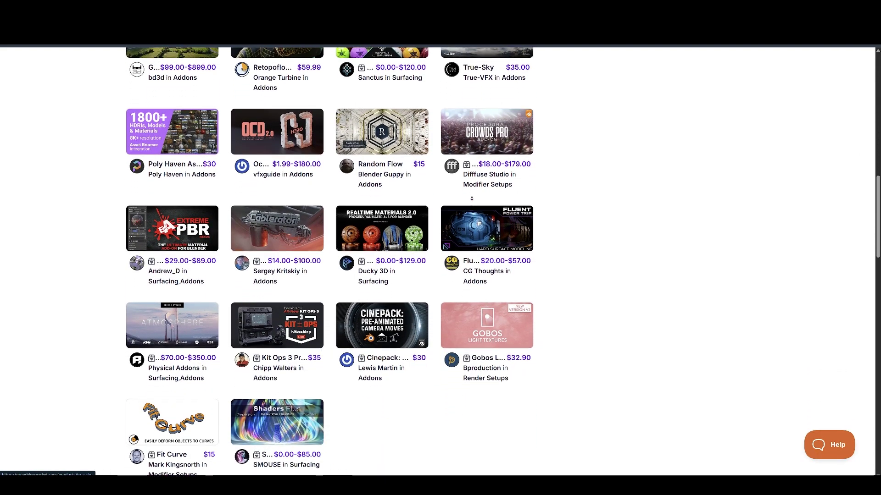
scroll(472, 200, down, 1)
scroll(472, 199, down, 1)
scroll(471, 199, down, 1)
scroll(471, 199, down, 2)
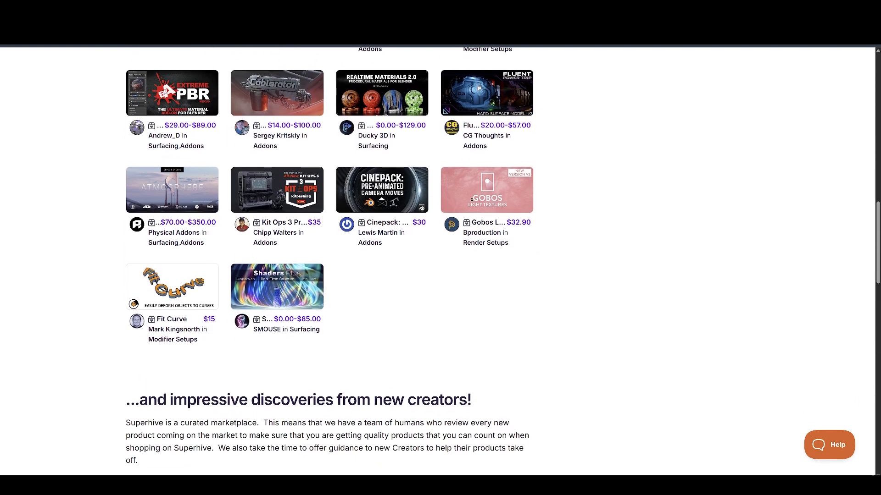
scroll(471, 199, down, 2)
scroll(471, 199, down, 2)
scroll(473, 220, down, 2)
scroll(472, 222, down, 1)
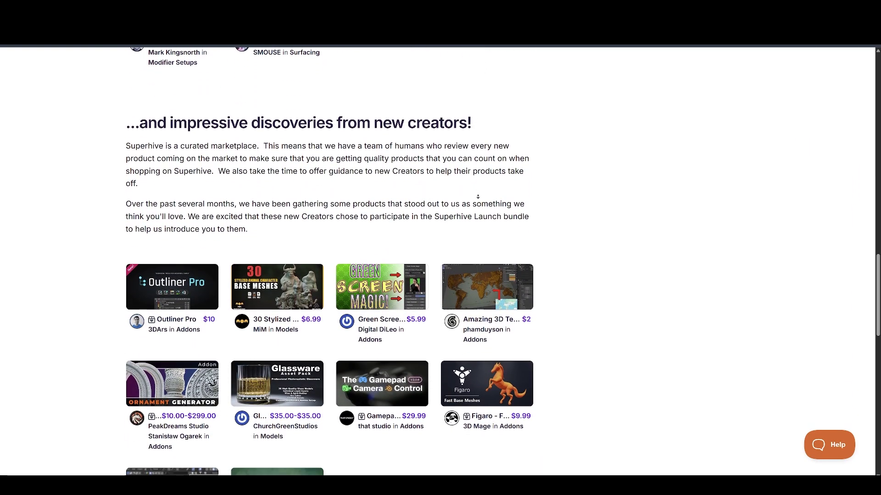
scroll(473, 223, down, 1)
scroll(475, 207, down, 1)
scroll(480, 186, down, 1)
scroll(480, 186, down, 1)
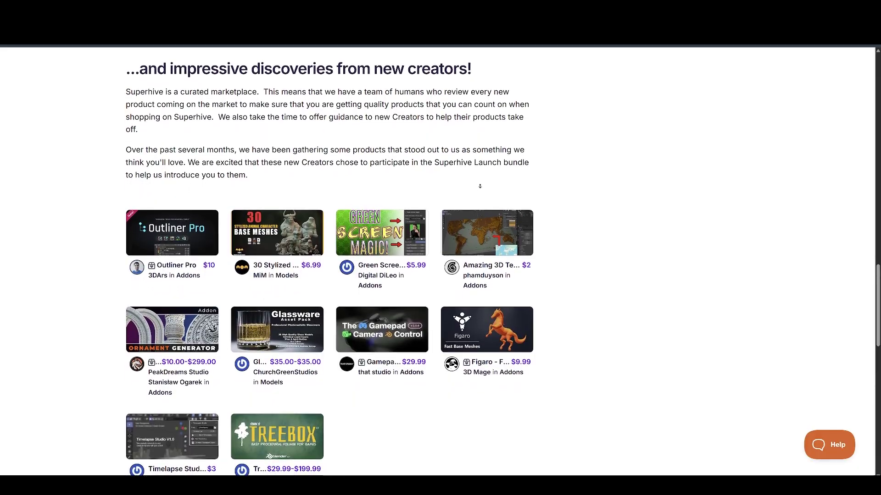
scroll(480, 186, down, 1)
scroll(480, 192, down, 1)
scroll(482, 200, down, 1)
scroll(482, 201, down, 2)
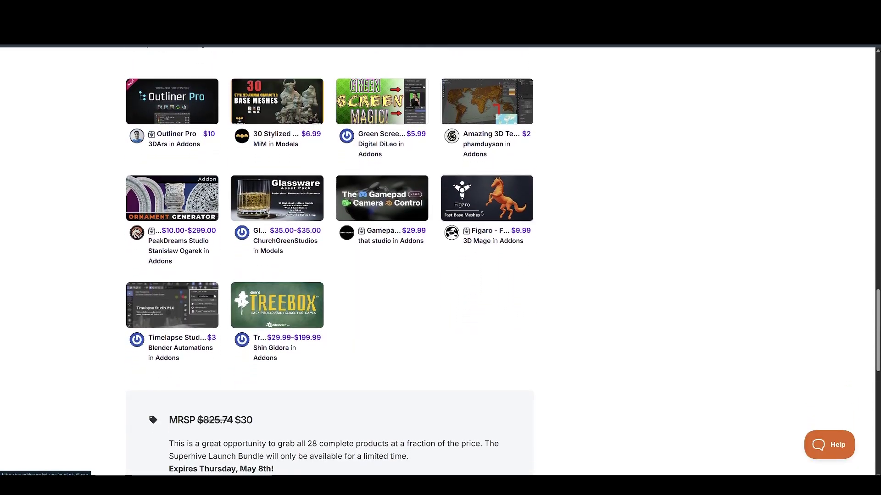
scroll(483, 200, down, 2)
scroll(480, 206, down, 1)
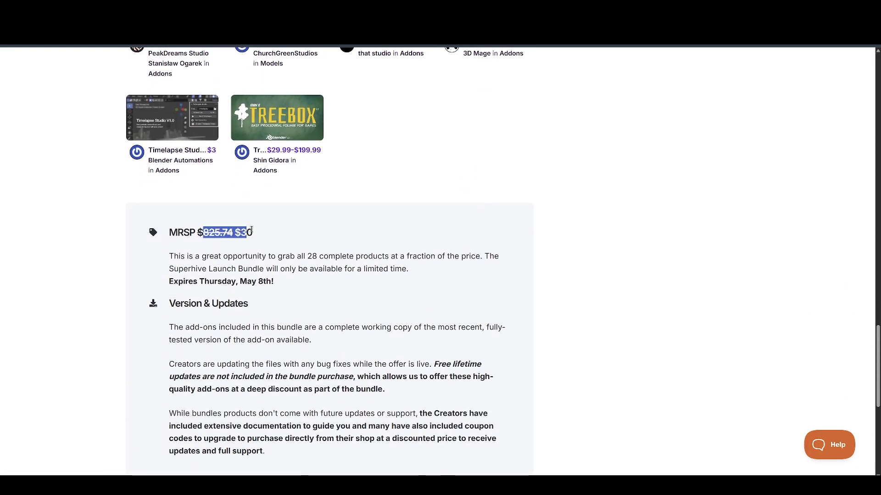
scroll(586, 299, down, 2)
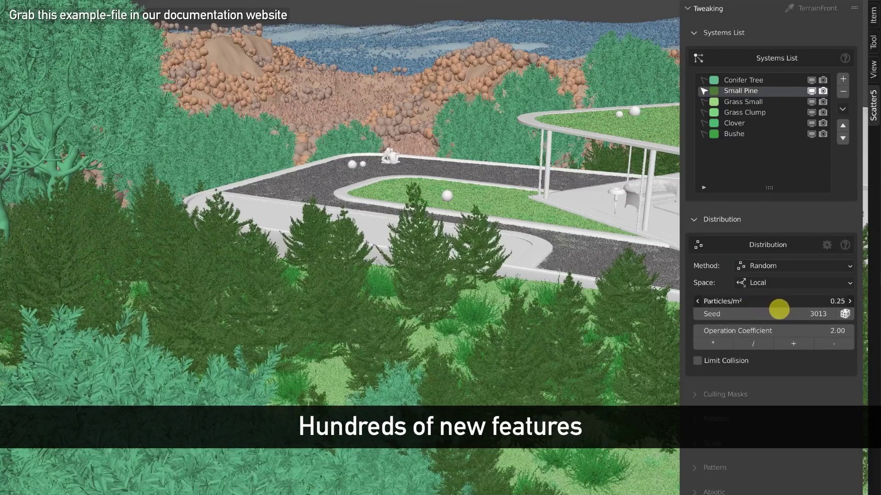
- Switch the scattered forest scene's viewport shading to Rendered
click(328, 139)
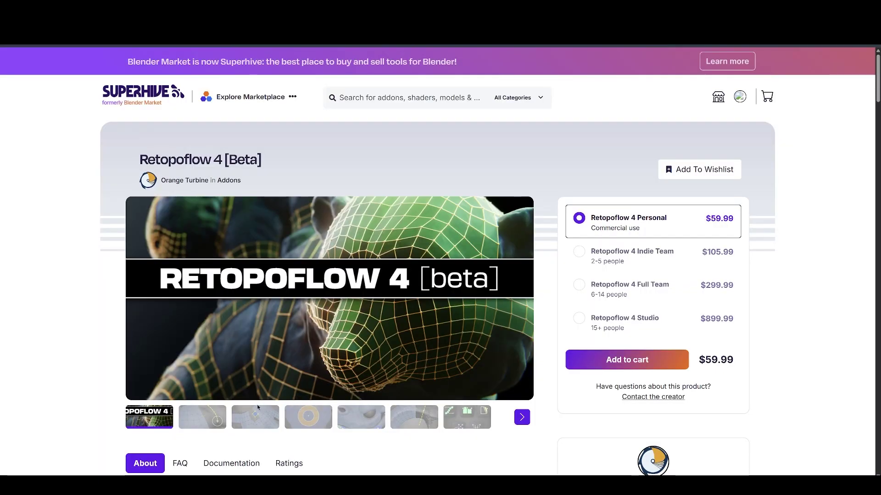
click(255, 417)
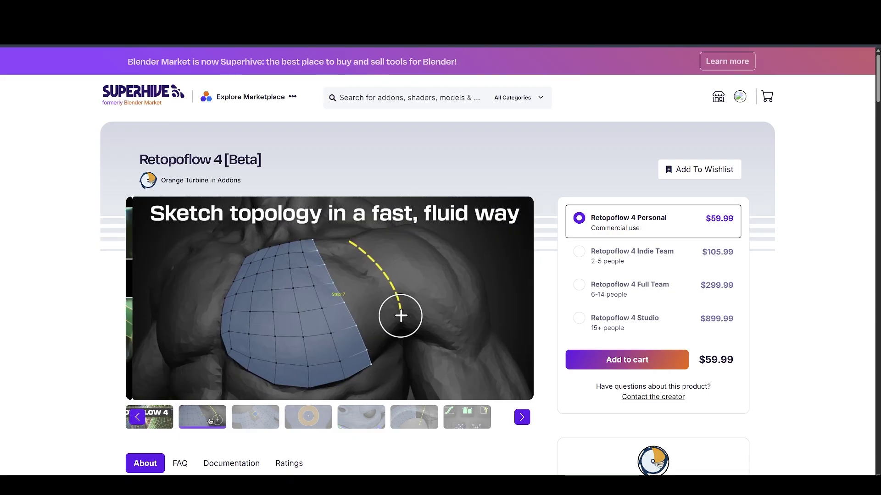
click(305, 420)
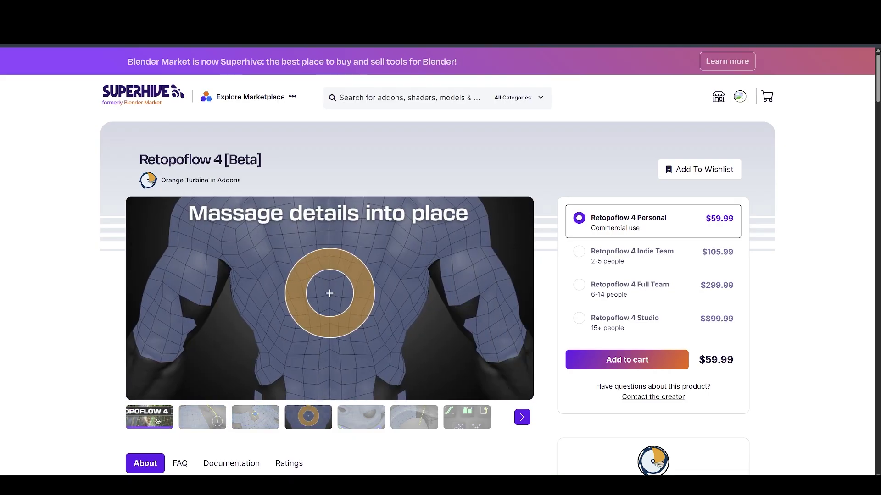
click(149, 418)
scroll(102, 273, down, 6)
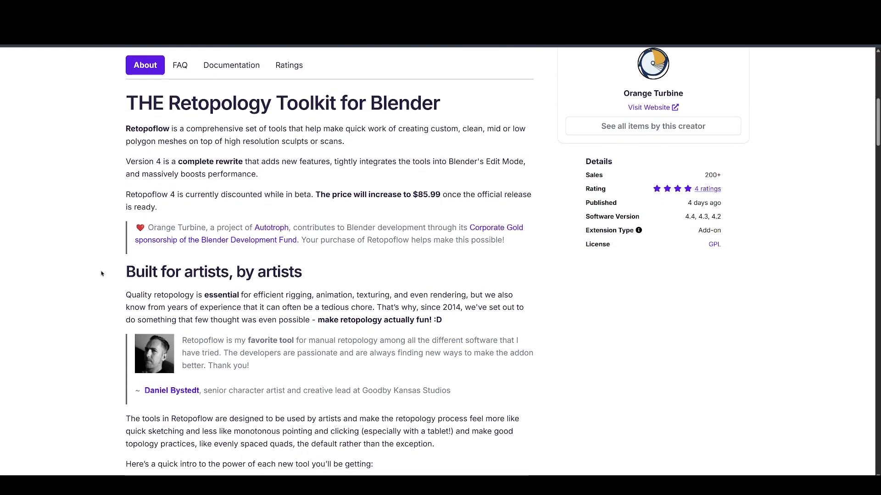
scroll(102, 273, down, 2)
scroll(102, 273, down, 3)
scroll(110, 270, down, 1)
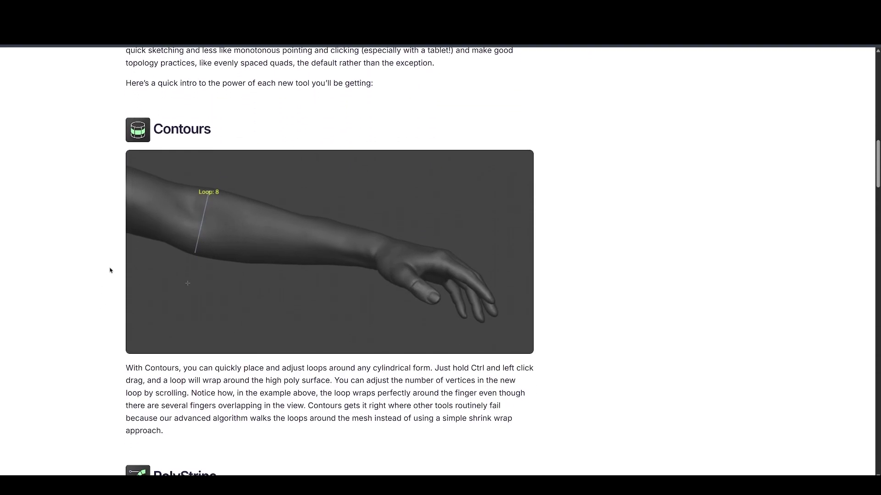
scroll(110, 271, down, 1)
scroll(110, 270, down, 1)
scroll(109, 271, down, 1)
scroll(106, 270, down, 1)
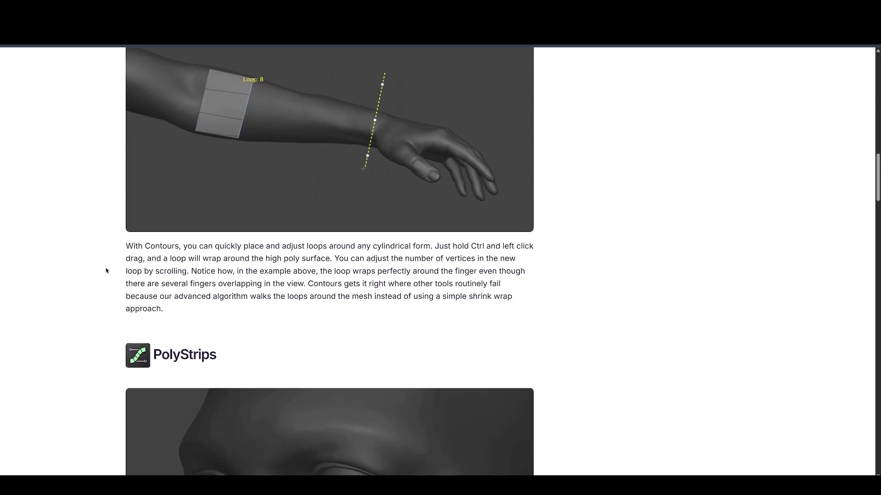
scroll(107, 270, down, 1)
scroll(107, 270, down, 1)
scroll(107, 271, down, 1)
scroll(95, 306, down, 1)
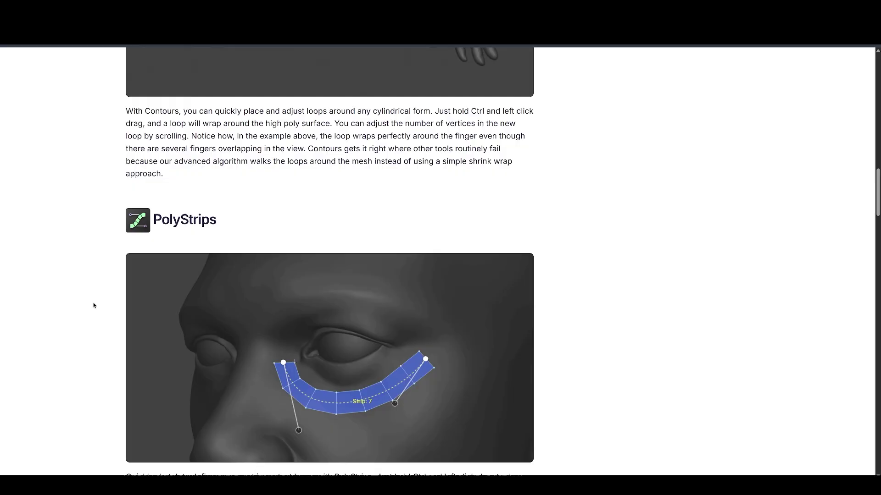
scroll(95, 305, down, 1)
scroll(108, 260, down, 1)
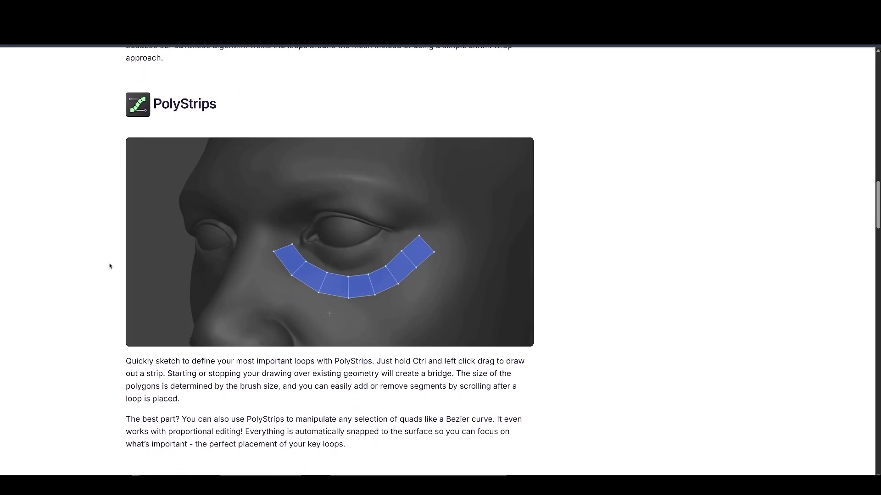
scroll(107, 260, down, 1)
scroll(109, 276, down, 1)
scroll(110, 295, down, 2)
scroll(110, 295, down, 1)
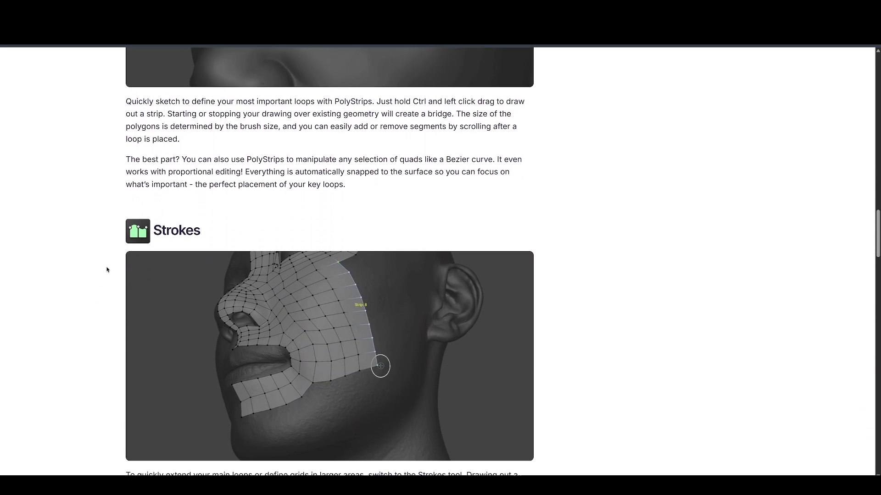
scroll(110, 289, down, 1)
scroll(111, 282, down, 1)
scroll(110, 278, down, 1)
scroll(110, 279, down, 1)
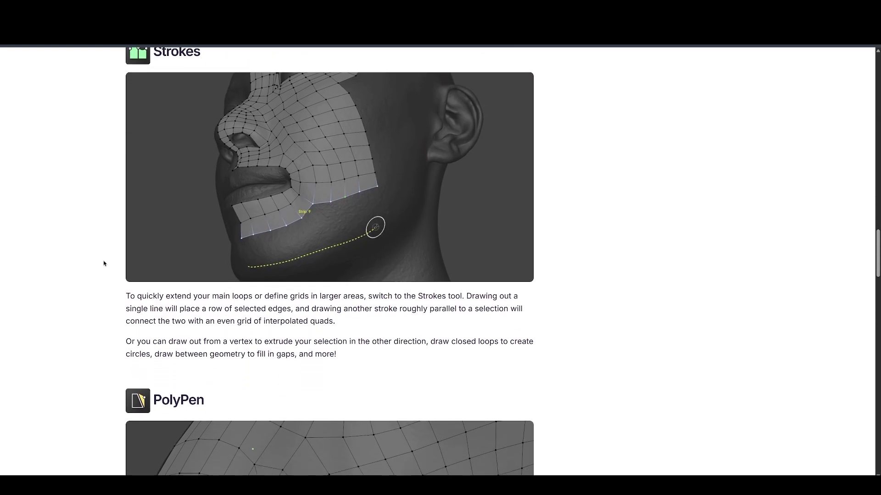
scroll(103, 248, down, 3)
scroll(103, 276, down, 3)
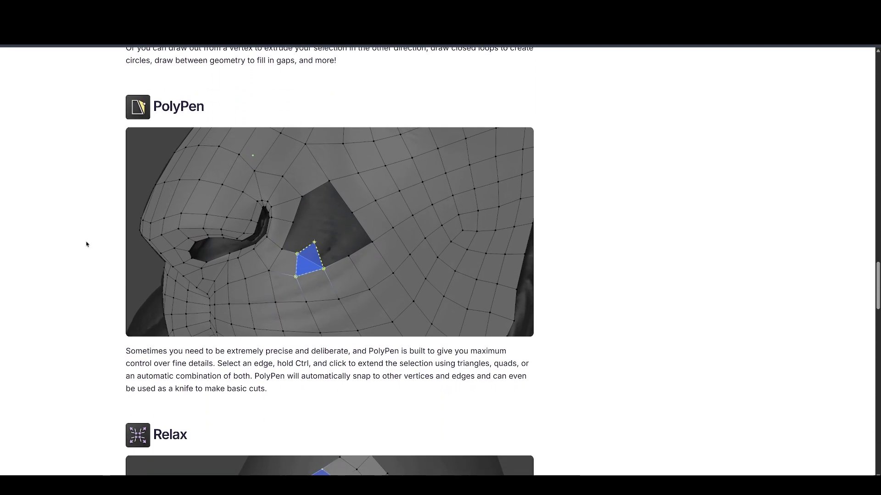
scroll(97, 355, down, 1)
scroll(99, 355, down, 2)
scroll(67, 256, down, 2)
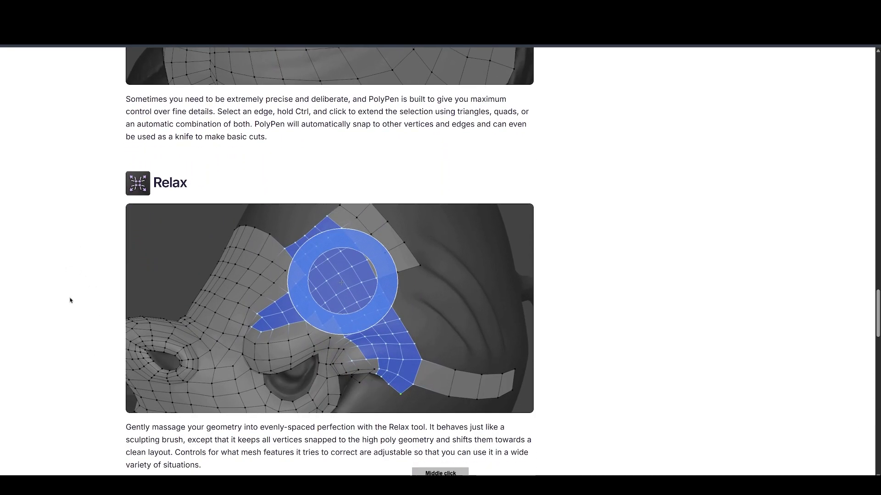
scroll(70, 296, down, 3)
scroll(81, 301, down, 1)
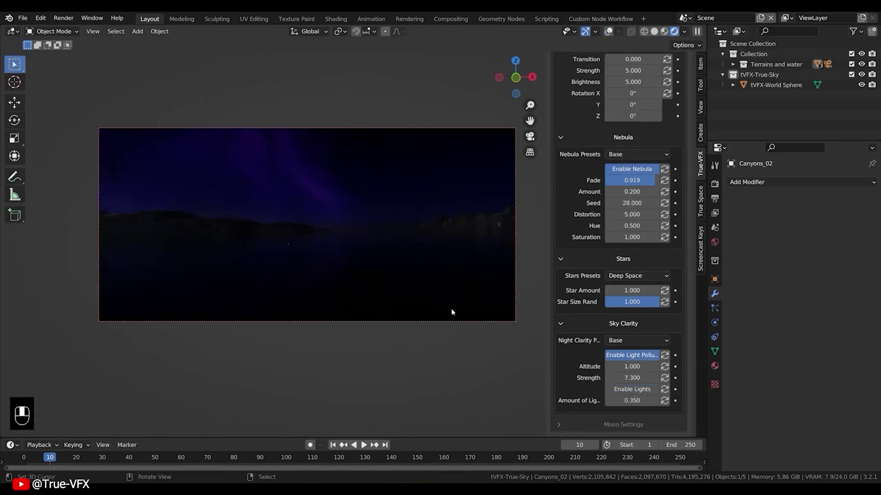
- Orbit up to the moon, then view through the panoramic camera and reframe the view
middle_drag(511, 213, 353, 240)
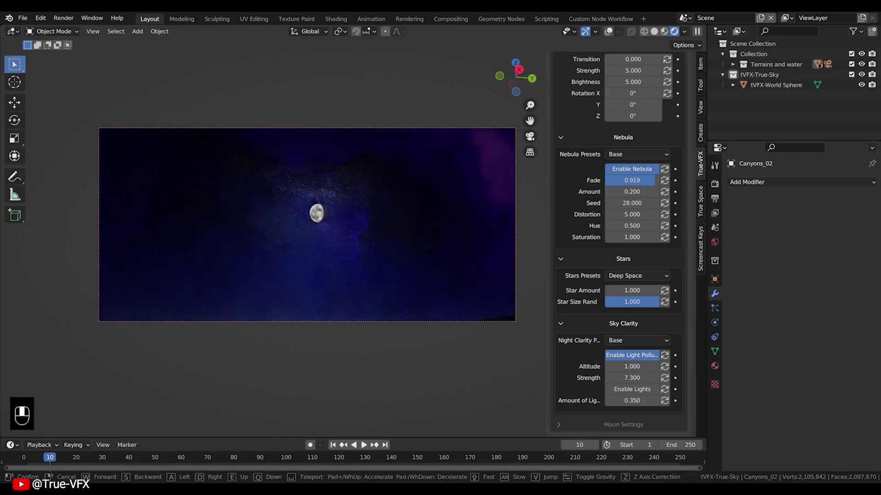
scroll(619, 207, up, 8)
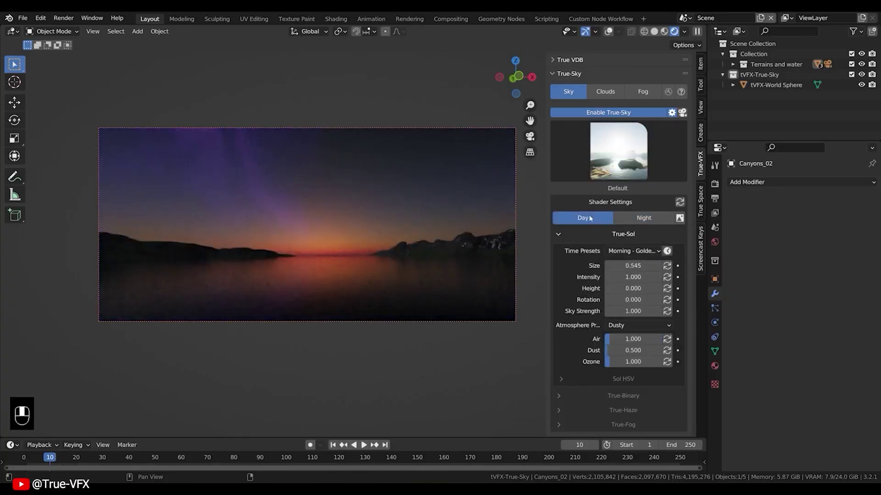
key(KP_0)
shift+middle_drag(344, 220, 296, 248)
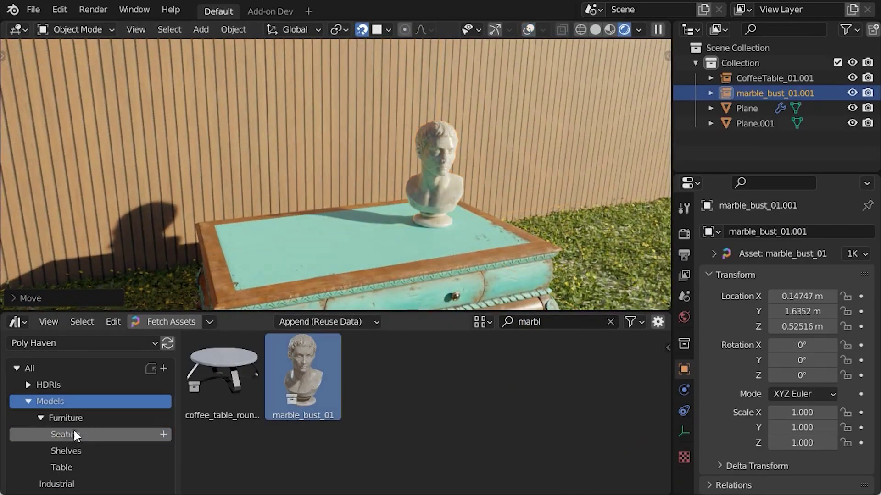
scroll(73, 429, down, 5)
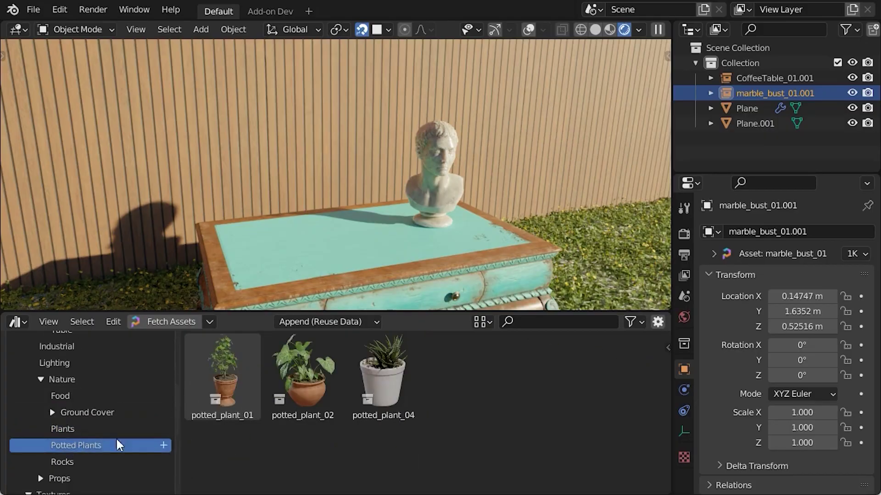
- Drop potted_plant_01 onto the coffee table beside the marble bust and start scaling it down
drag(269, 236, 268, 236)
click(276, 234)
key(s)
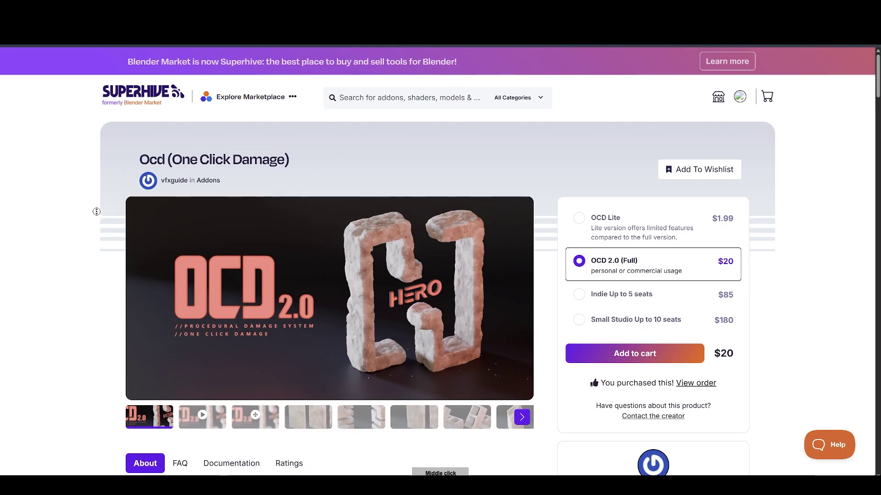
scroll(96, 211, down, 4)
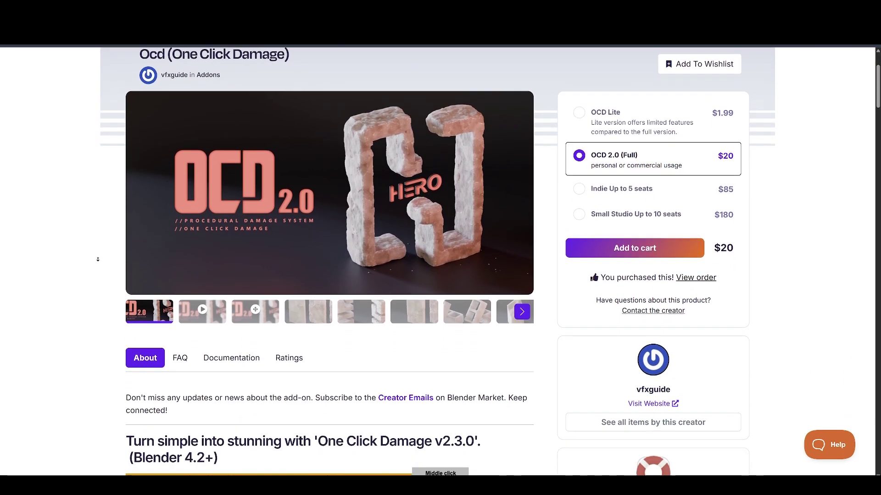
scroll(97, 211, down, 4)
scroll(93, 220, down, 3)
scroll(87, 226, down, 3)
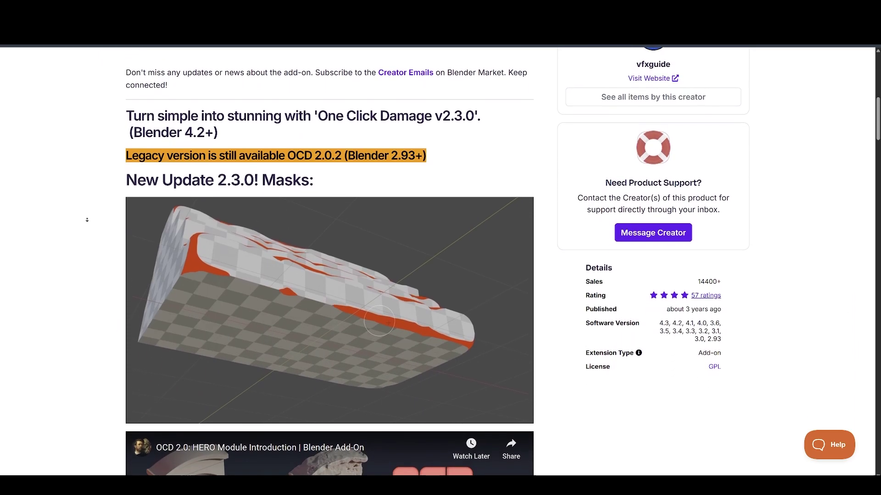
scroll(88, 226, down, 1)
scroll(89, 231, down, 2)
scroll(93, 234, down, 1)
scroll(93, 234, down, 2)
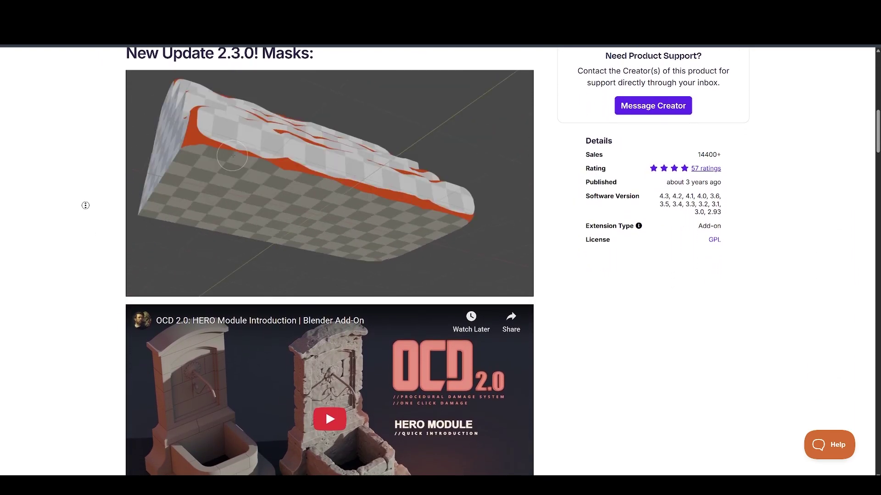
scroll(93, 234, down, 4)
scroll(90, 231, down, 4)
scroll(89, 228, down, 4)
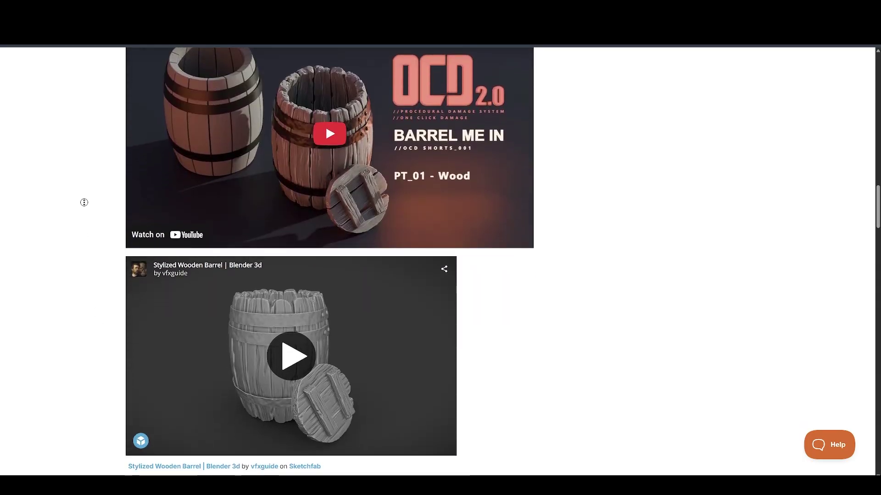
scroll(88, 227, down, 3)
- Load the One Click Damage page's Sketchfab wooden barrel and orbit around it
click(289, 303)
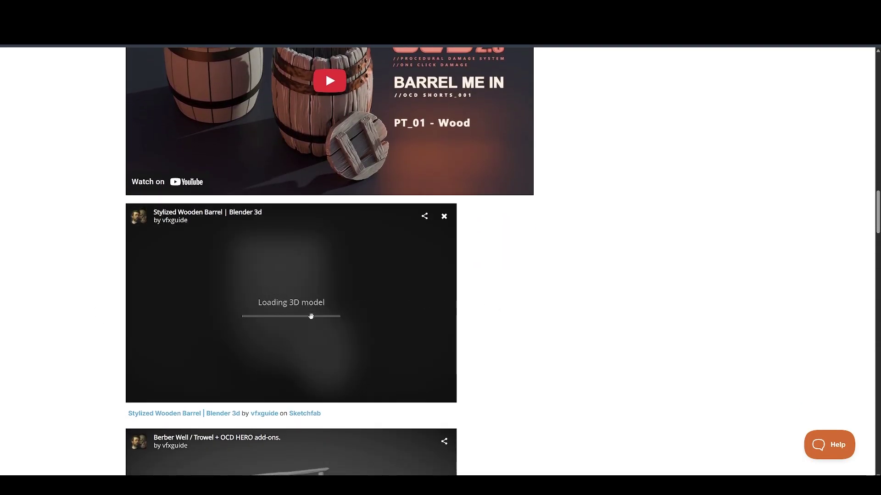
scroll(400, 291, down, 2)
scroll(402, 292, down, 2)
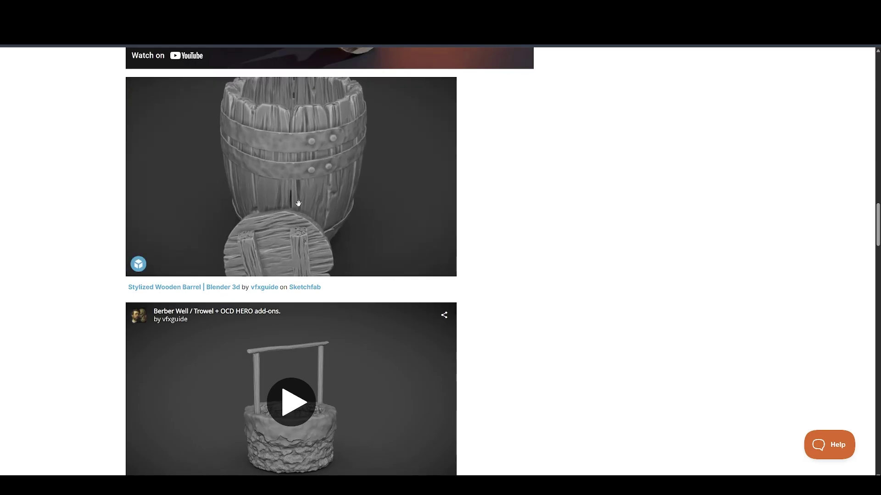
drag(294, 180, 330, 199)
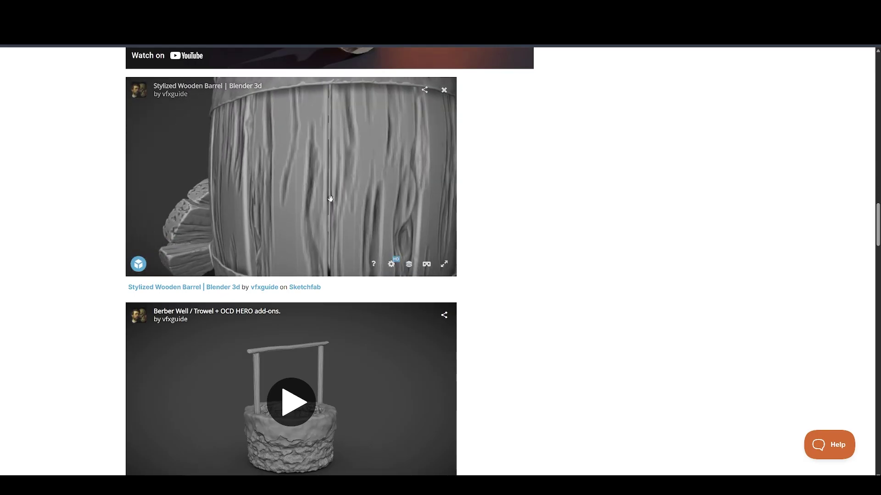
scroll(545, 305, down, 5)
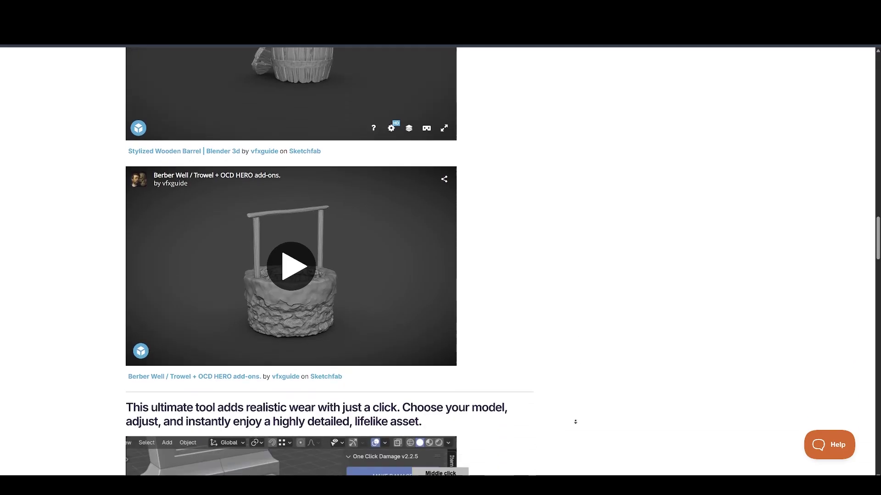
scroll(544, 304, down, 5)
scroll(544, 305, down, 2)
scroll(569, 262, up, 2)
scroll(569, 261, up, 1)
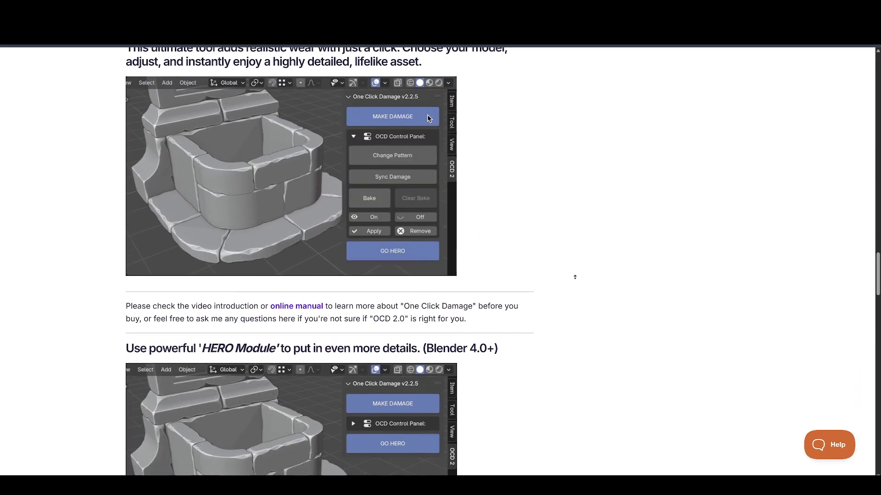
scroll(567, 241, down, 2)
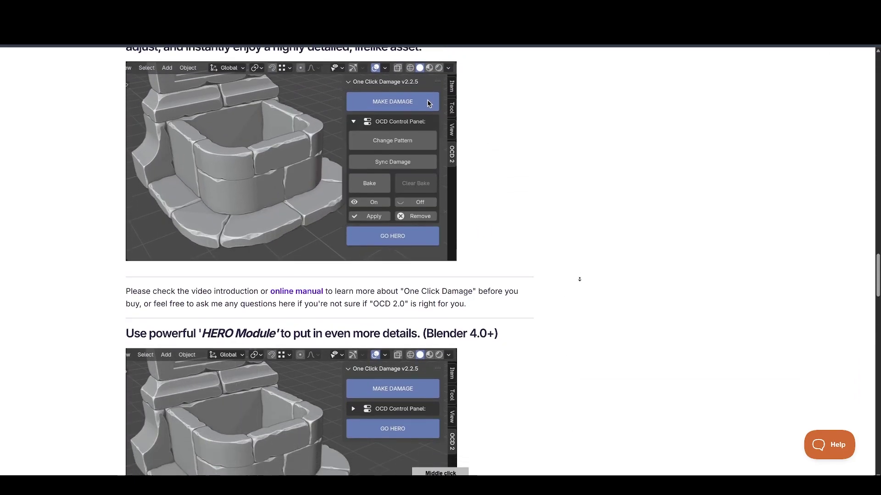
scroll(571, 254, down, 2)
scroll(581, 275, down, 1)
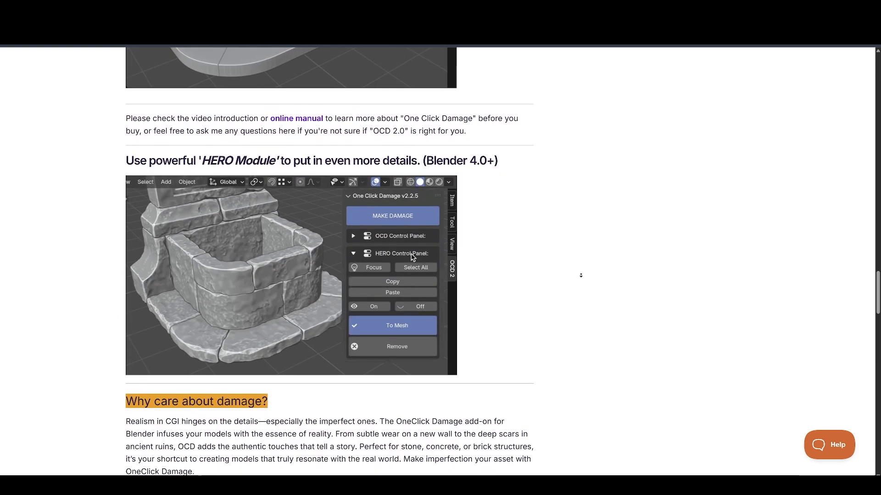
scroll(590, 280, down, 4)
scroll(581, 278, down, 2)
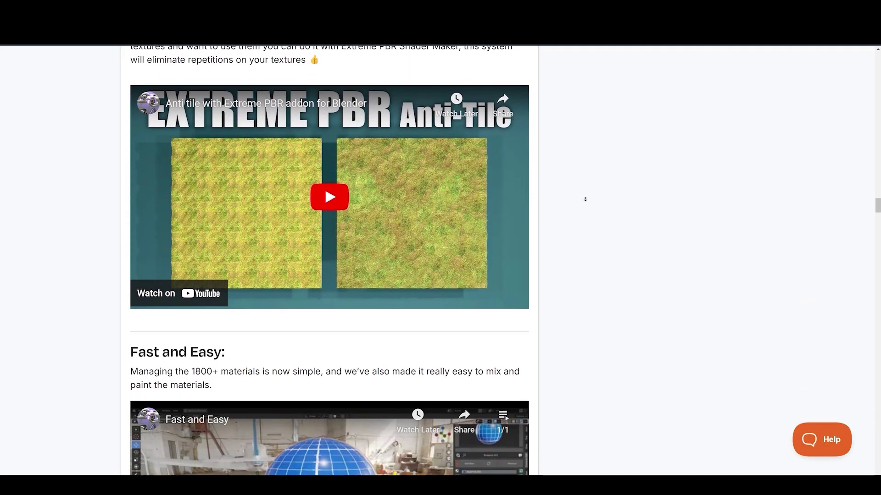
scroll(586, 200, up, 10)
scroll(585, 199, up, 5)
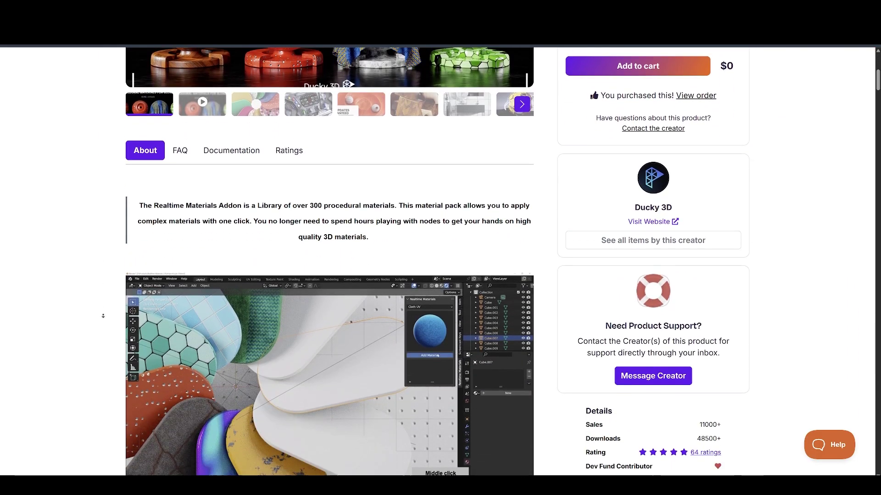
scroll(111, 248, down, 3)
scroll(100, 246, down, 3)
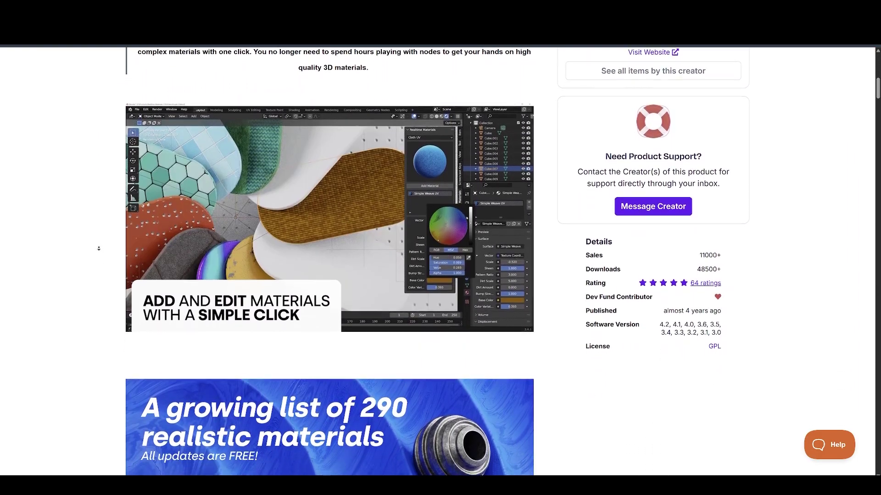
scroll(100, 246, down, 3)
scroll(100, 246, down, 3)
scroll(93, 244, down, 5)
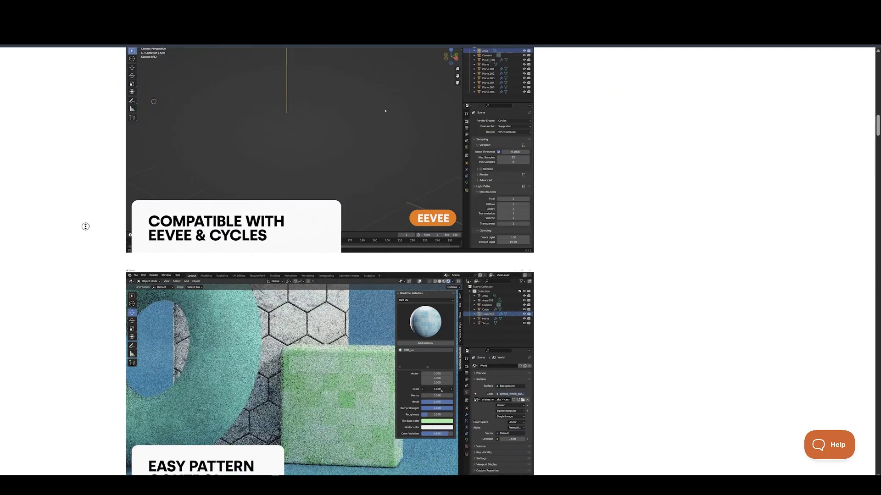
scroll(85, 245, down, 3)
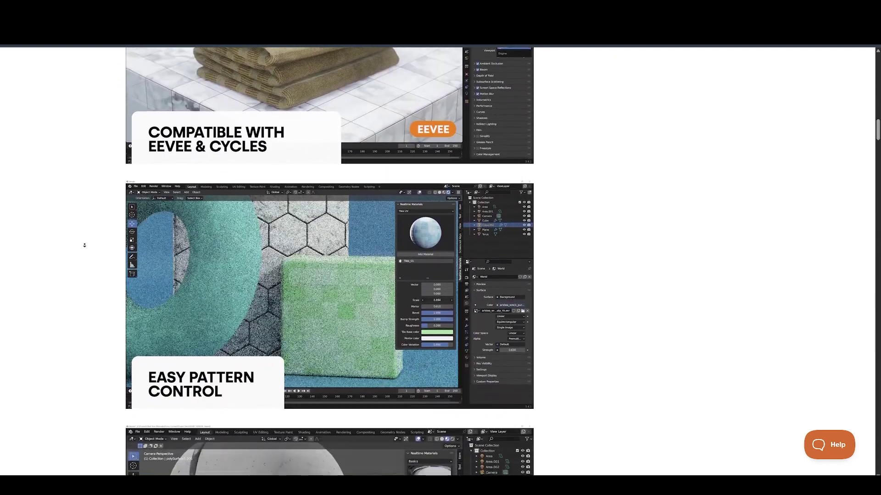
scroll(94, 213, down, 3)
scroll(96, 214, down, 2)
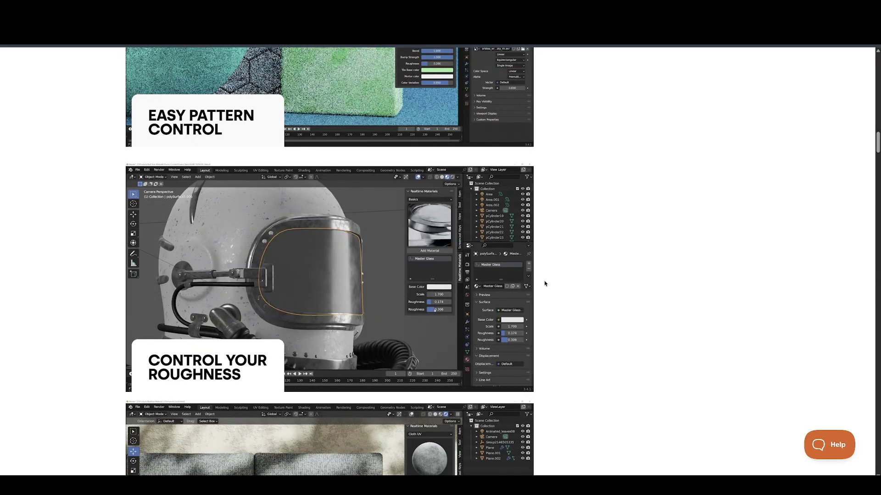
scroll(549, 284, down, 4)
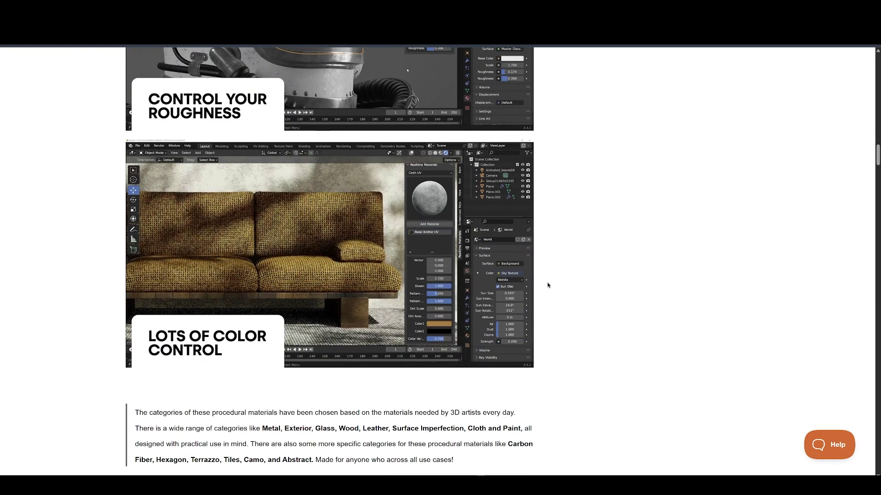
scroll(549, 284, down, 5)
scroll(584, 296, down, 5)
scroll(592, 299, down, 4)
scroll(596, 300, down, 3)
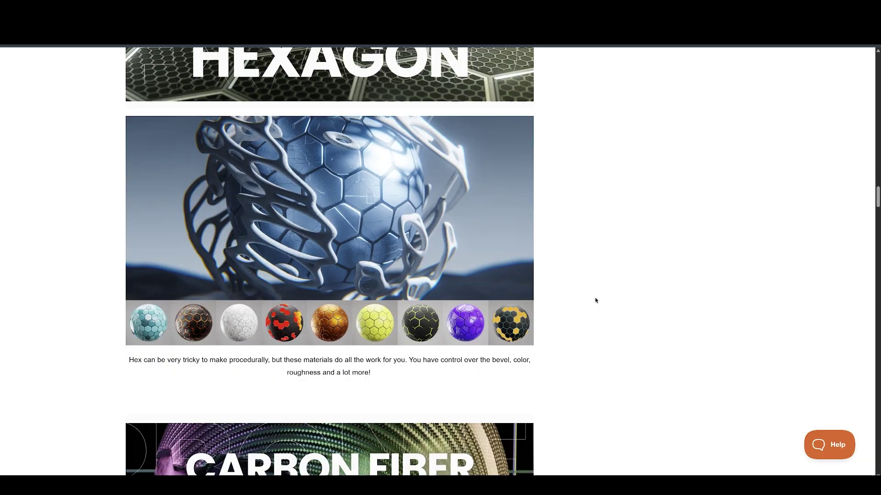
scroll(596, 300, down, 5)
scroll(596, 300, down, 5)
scroll(597, 301, down, 5)
scroll(596, 300, down, 6)
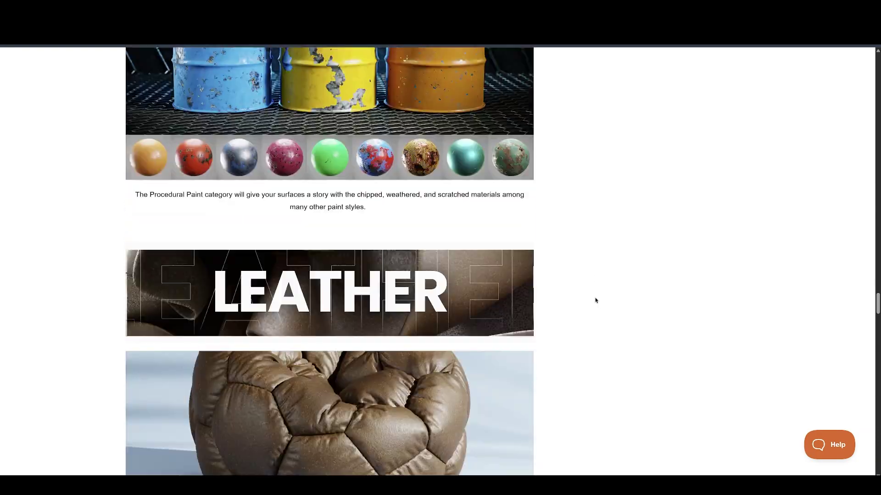
scroll(596, 300, down, 6)
scroll(596, 300, down, 6)
scroll(596, 300, down, 6)
scroll(596, 300, down, 5)
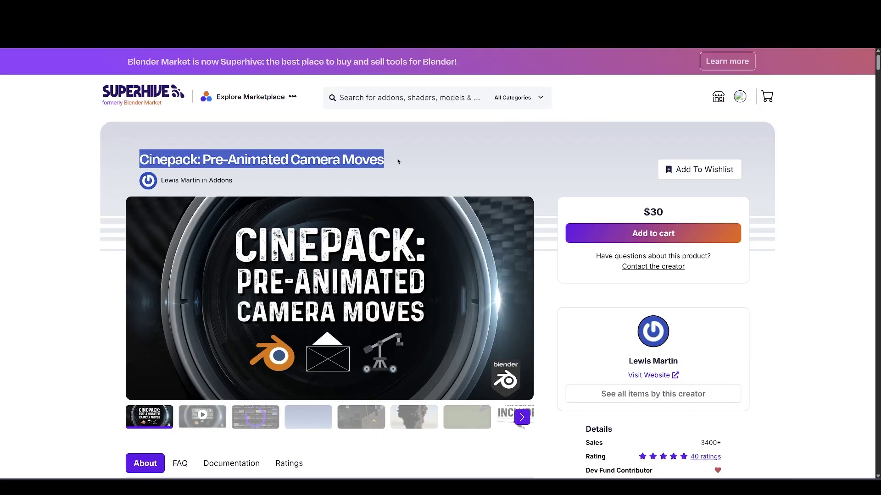
scroll(399, 160, down, 5)
scroll(448, 165, down, 5)
scroll(483, 166, down, 4)
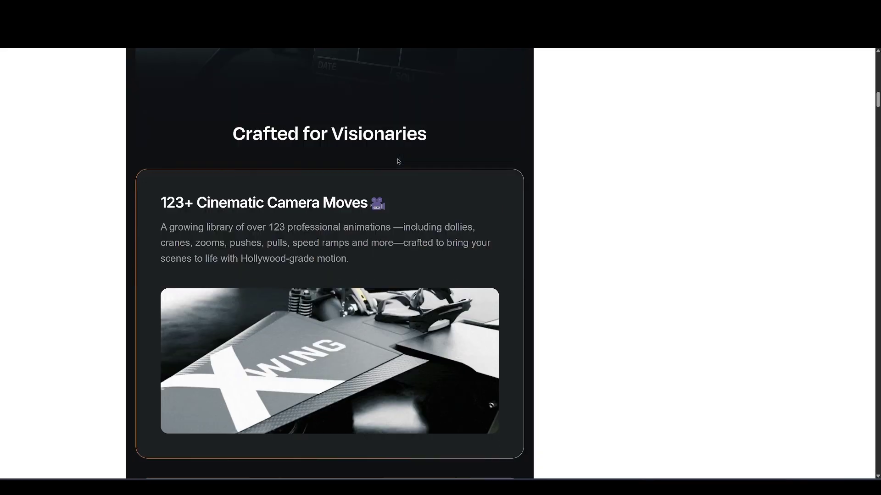
scroll(518, 166, down, 3)
scroll(541, 177, up, 1)
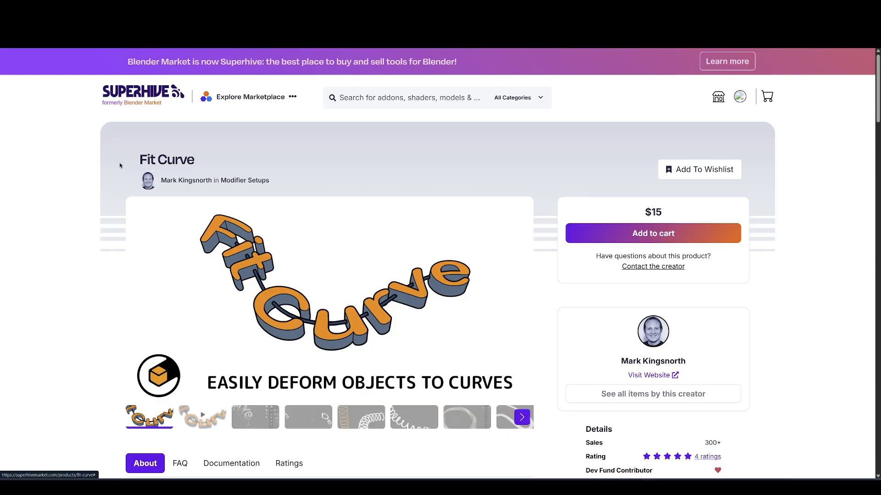
- Browse the Fit Curve gallery images, including Radius and Tilt, back to the first
click(234, 157)
scroll(413, 276, down, 3)
scroll(606, 249, down, 3)
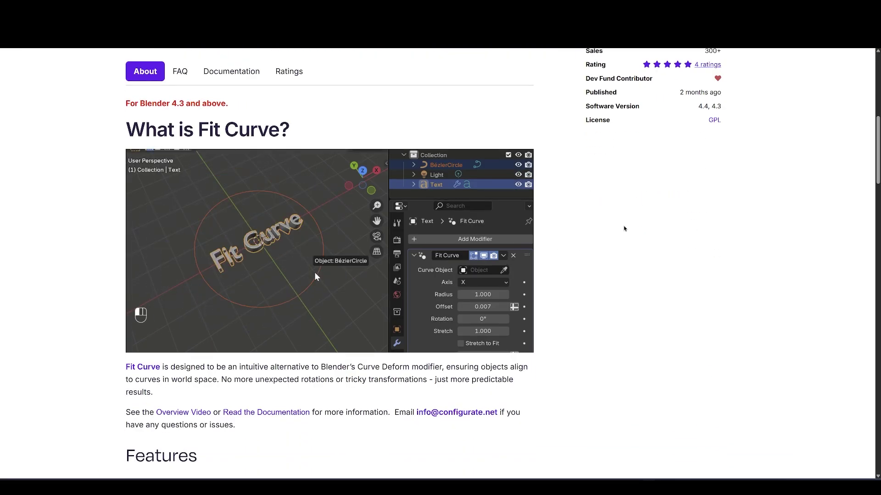
scroll(624, 228, down, 8)
scroll(624, 230, down, 5)
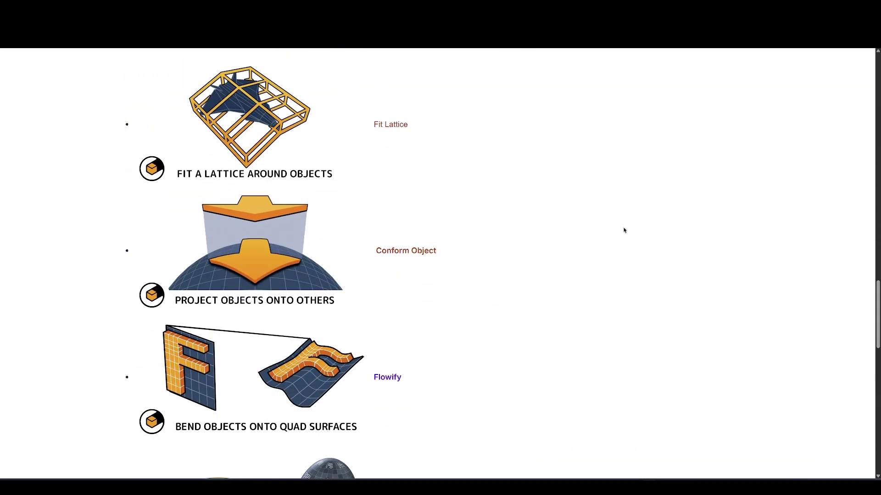
scroll(427, 243, up, 8)
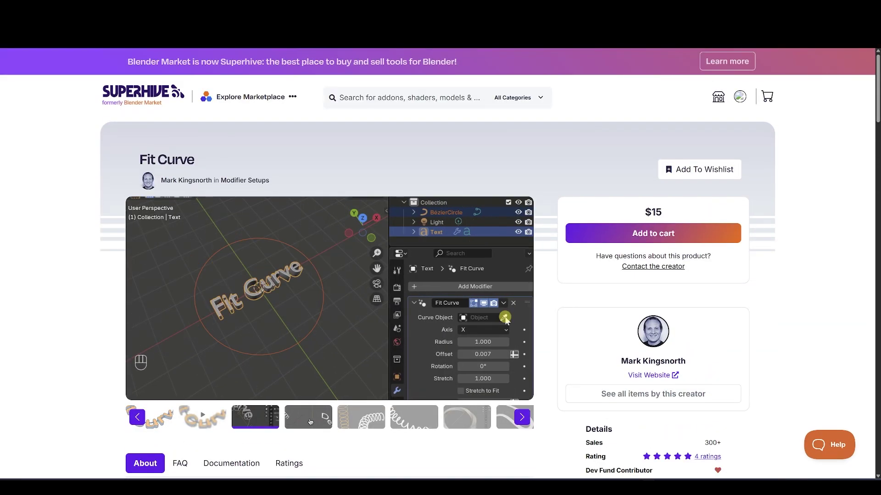
click(505, 318)
click(414, 417)
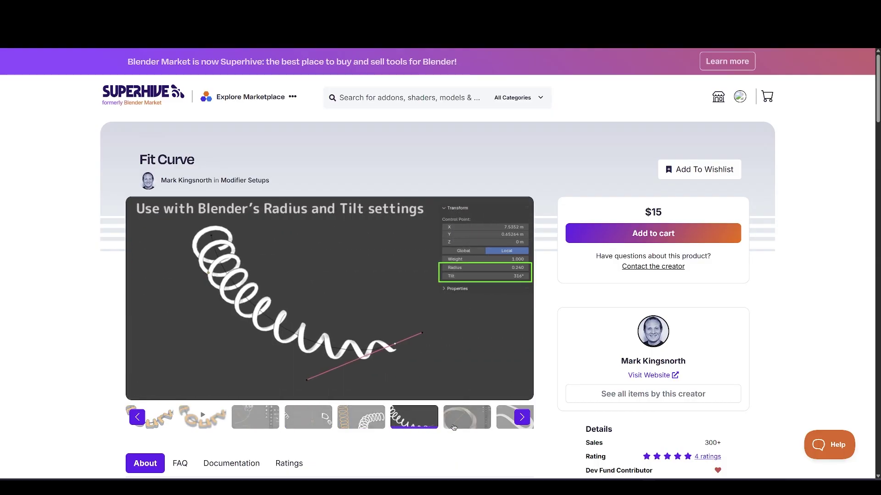
click(510, 418)
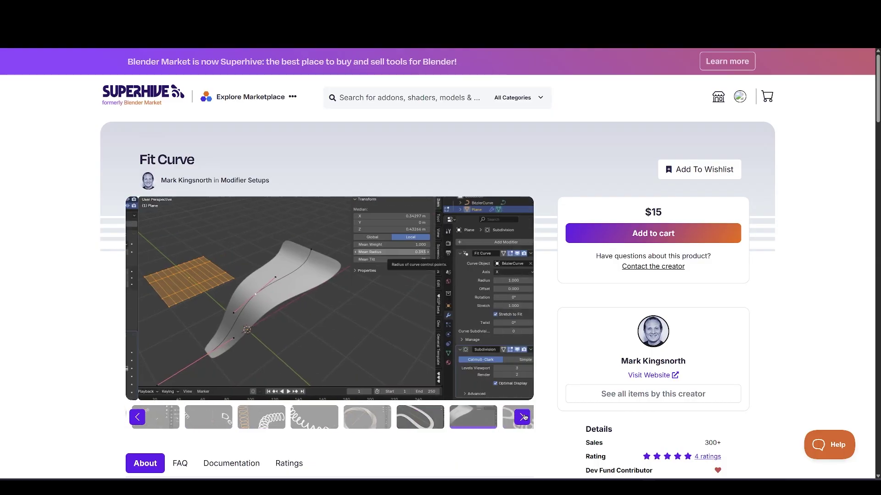
click(523, 418)
click(521, 417)
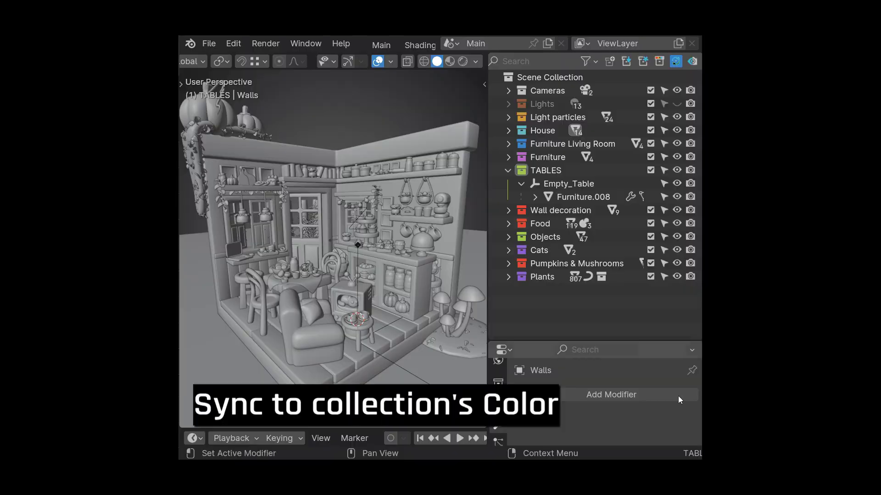
- Show collection colours in the Outliner and retag Furniture and Furniture Living Room colours
click(659, 61)
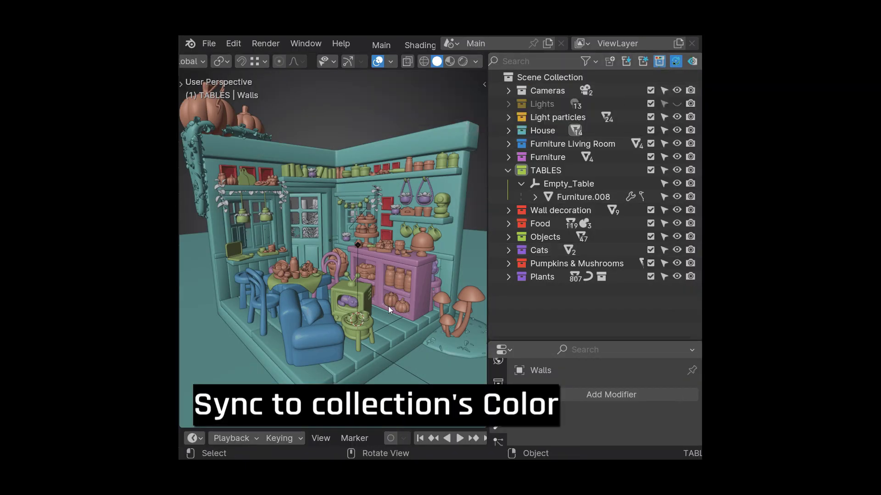
right_click(547, 156)
click(544, 303)
right_click(572, 144)
click(553, 304)
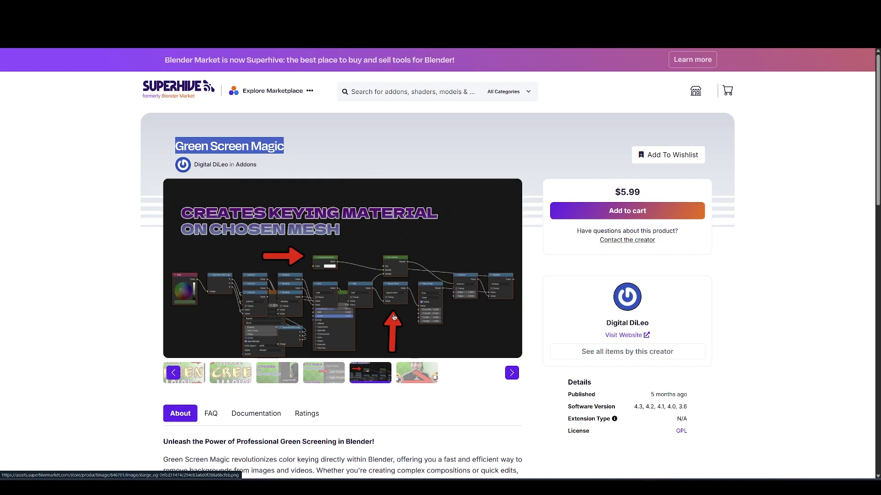
scroll(548, 313, down, 5)
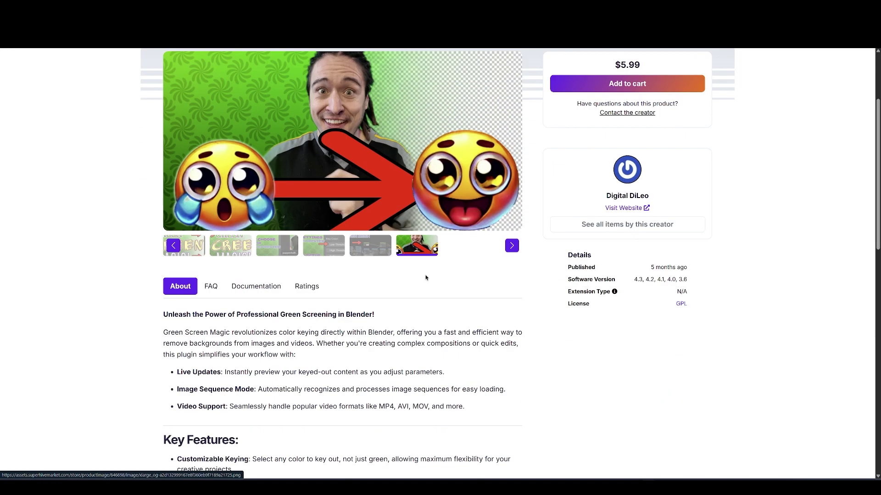
scroll(351, 296, down, 5)
scroll(468, 318, down, 4)
scroll(447, 323, down, 4)
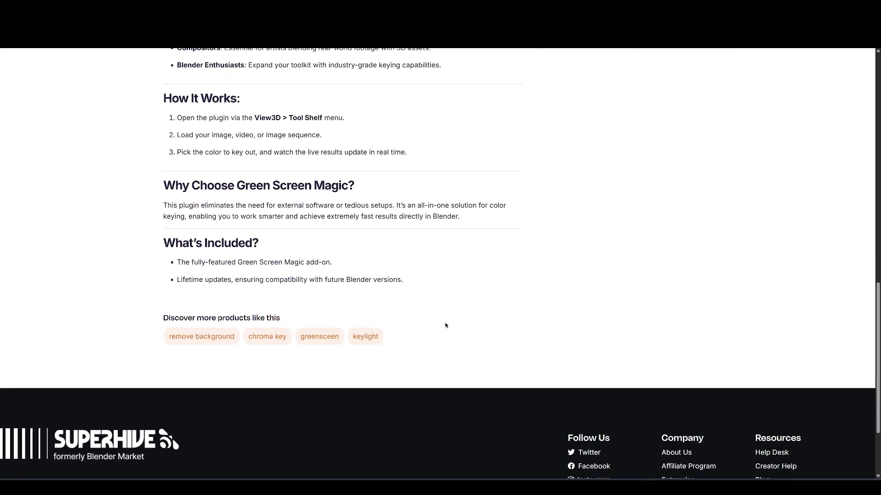
scroll(447, 323, up, 5)
scroll(301, 326, up, 10)
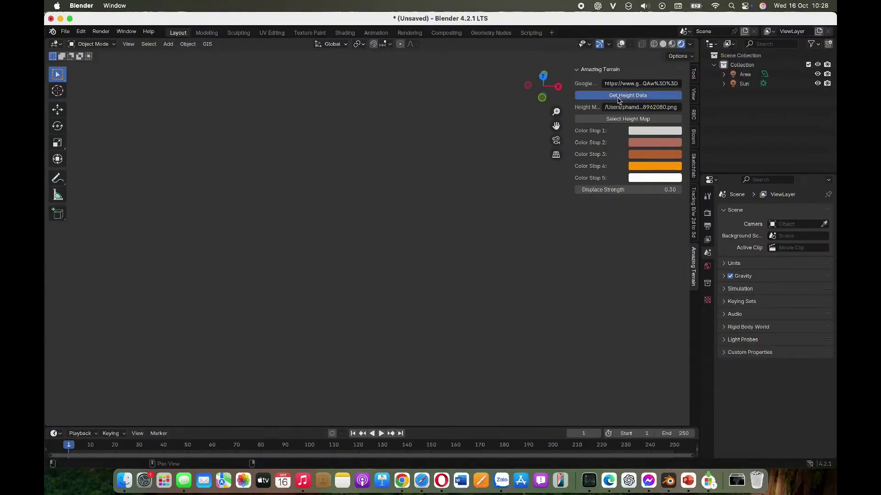
click(618, 96)
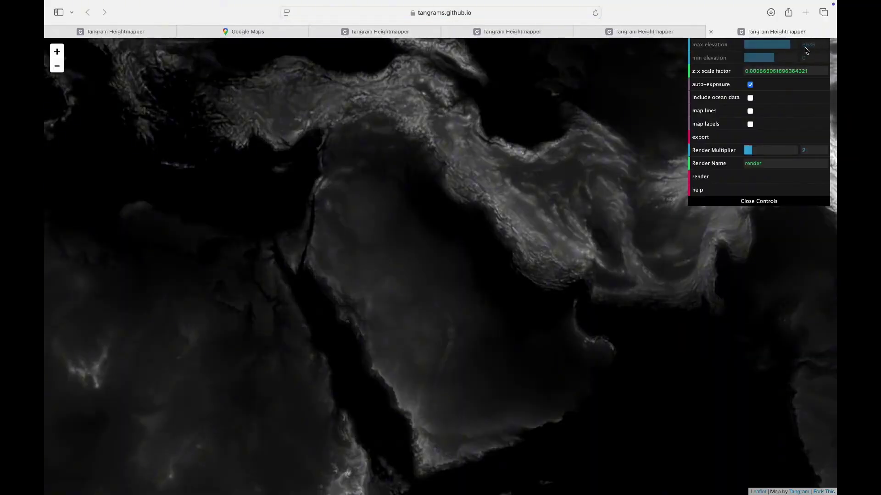
- Recalculate the heightmap elevation range, orbit the terrain, and paste green into Color Stop 1
click(787, 46)
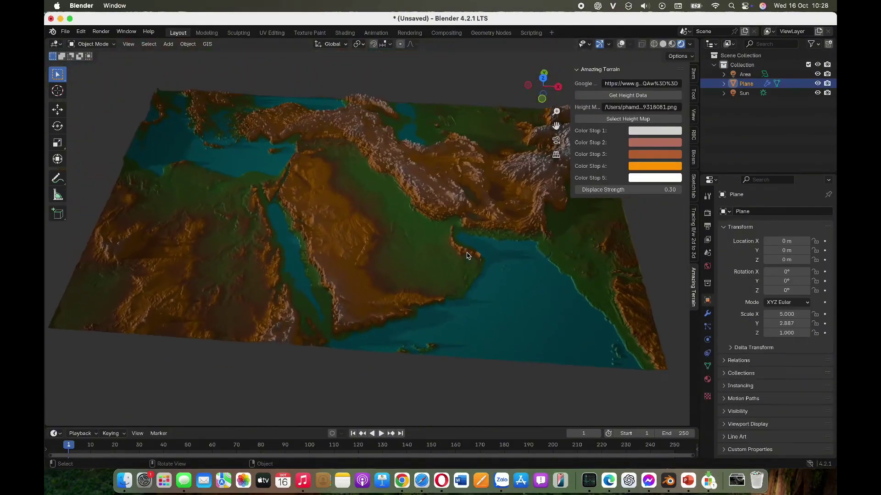
middle_drag(454, 219, 619, 186)
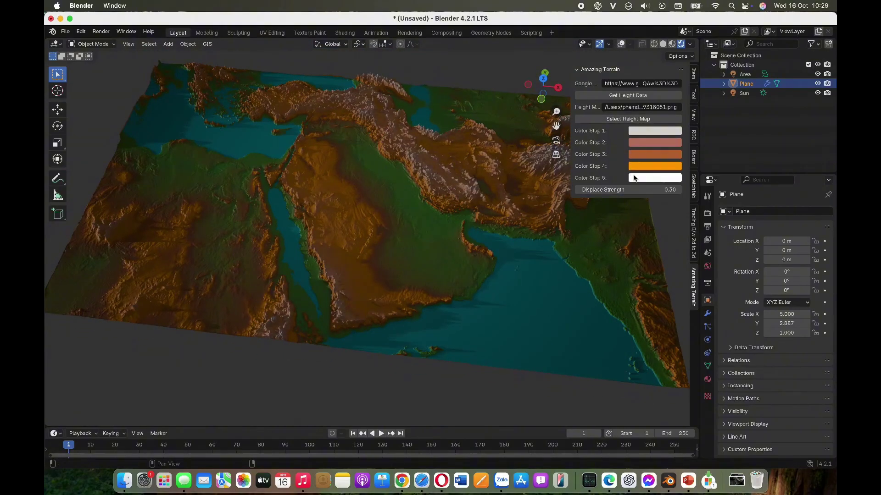
key(ctrl+v)
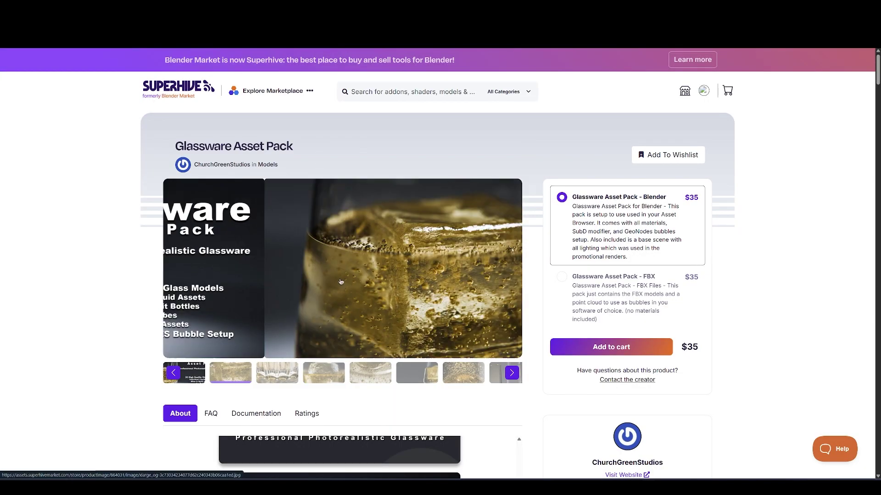
scroll(296, 311, down, 5)
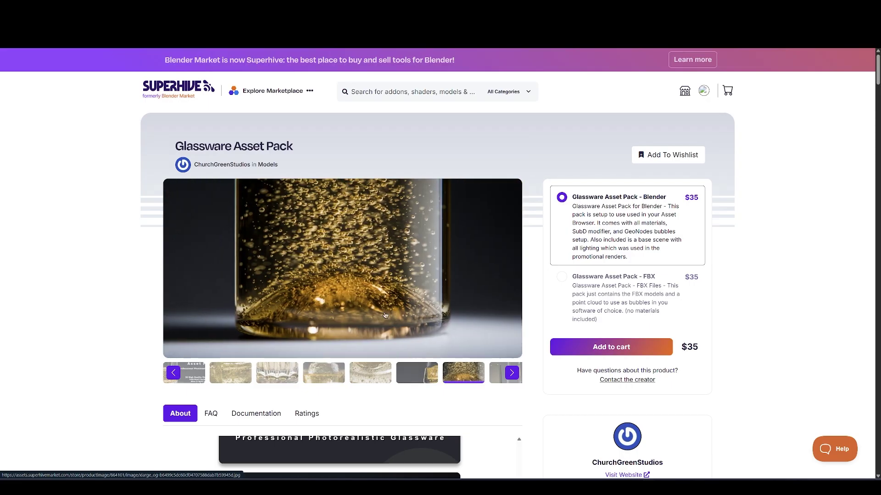
scroll(384, 321, down, 4)
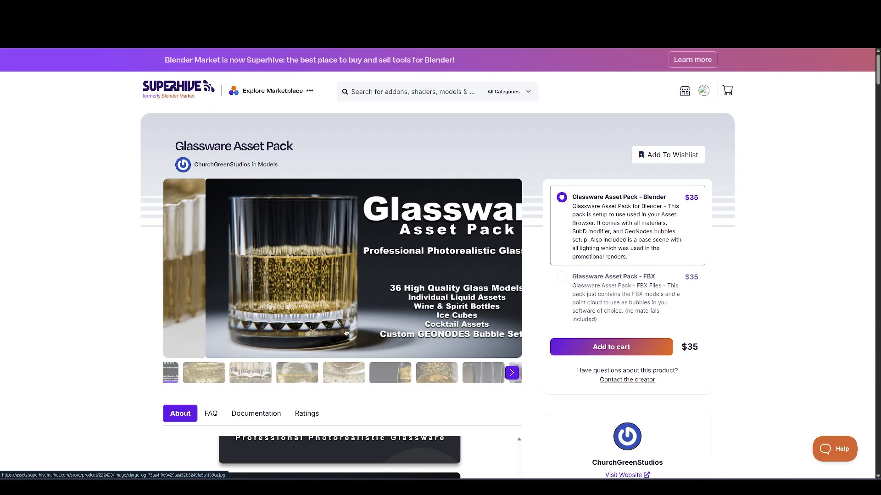
scroll(385, 321, down, 10)
scroll(337, 276, down, 5)
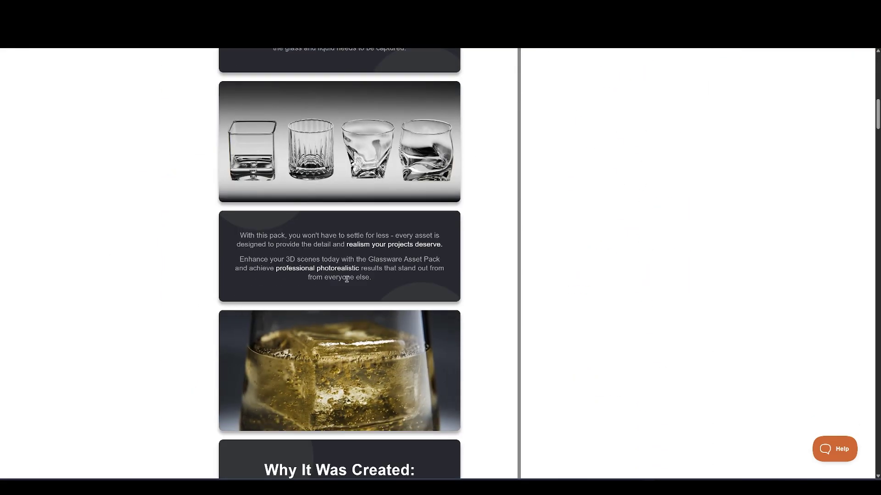
scroll(337, 275, down, 5)
scroll(338, 275, down, 4)
scroll(338, 276, down, 4)
scroll(167, 350, down, 8)
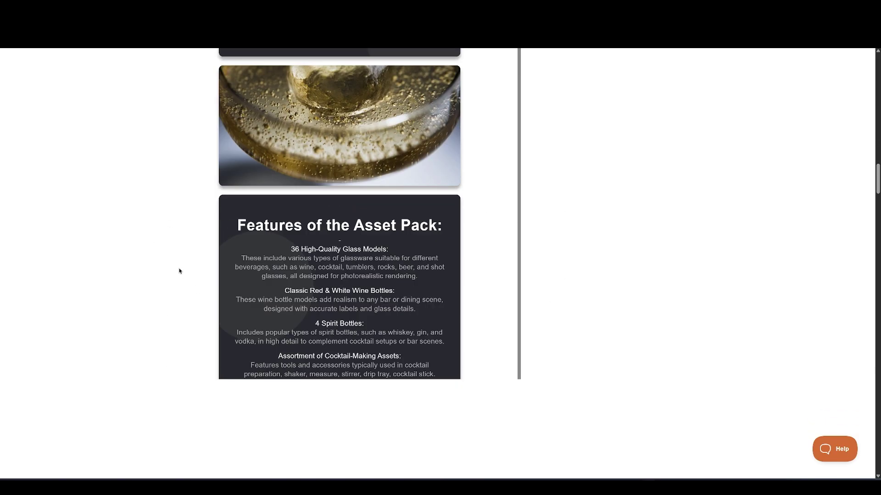
scroll(167, 350, down, 6)
scroll(257, 206, up, 3)
scroll(681, 278, down, 5)
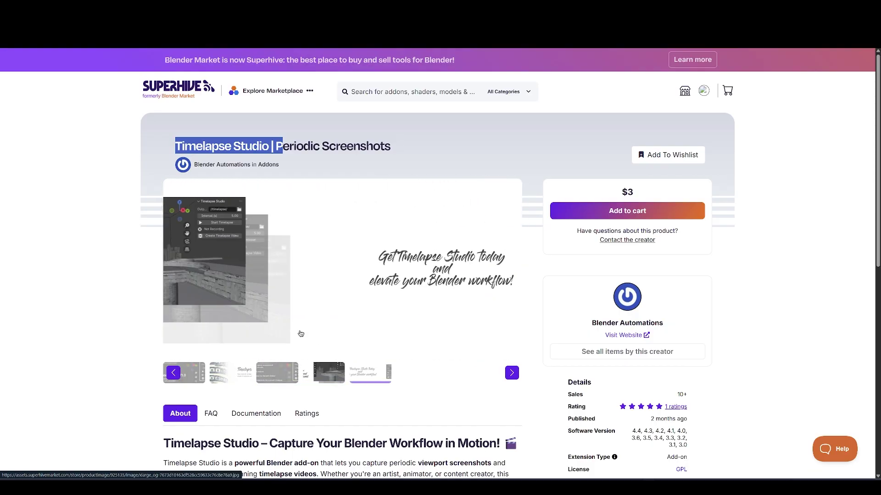
scroll(337, 296, down, 2)
scroll(89, 239, down, 2)
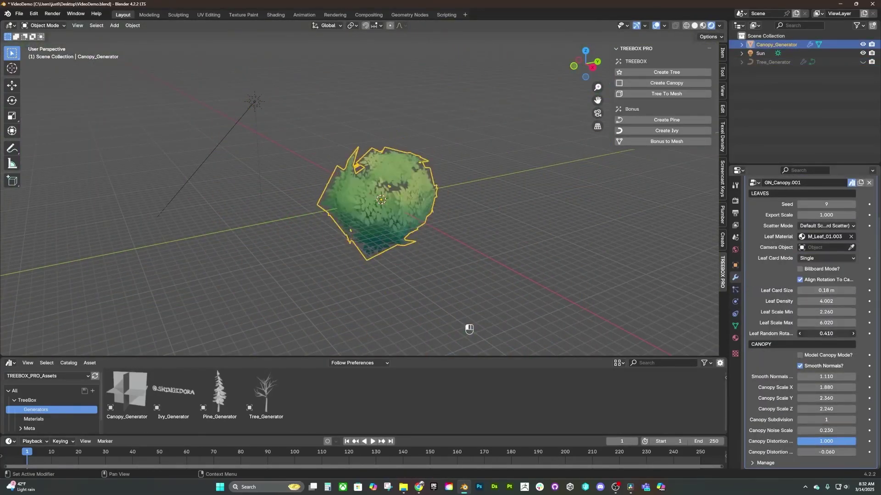
- Put the canopy into edit mode, view it from the side, and select Canopy_Generator
click(519, 213)
middle_drag(492, 227, 547, 277)
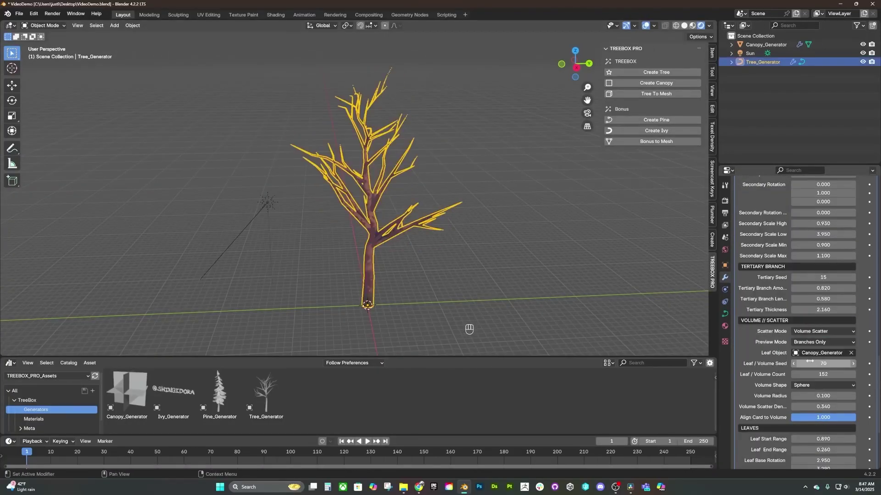
click(766, 44)
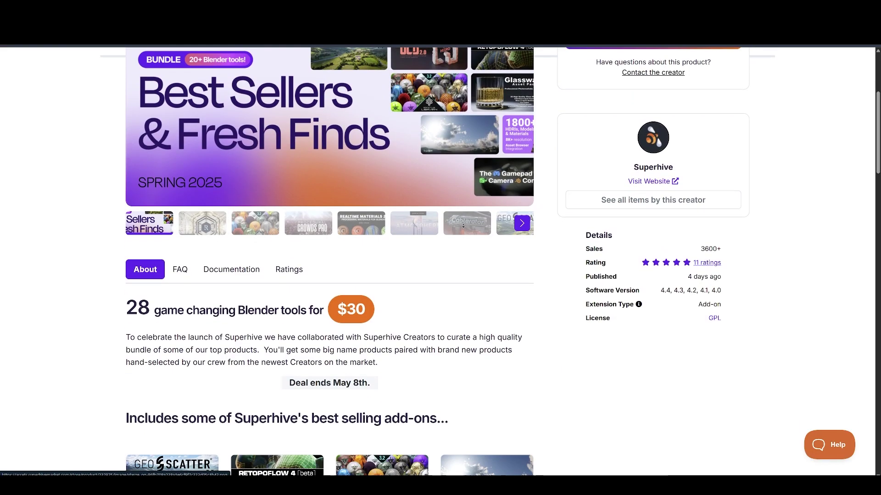
scroll(469, 186, down, 3)
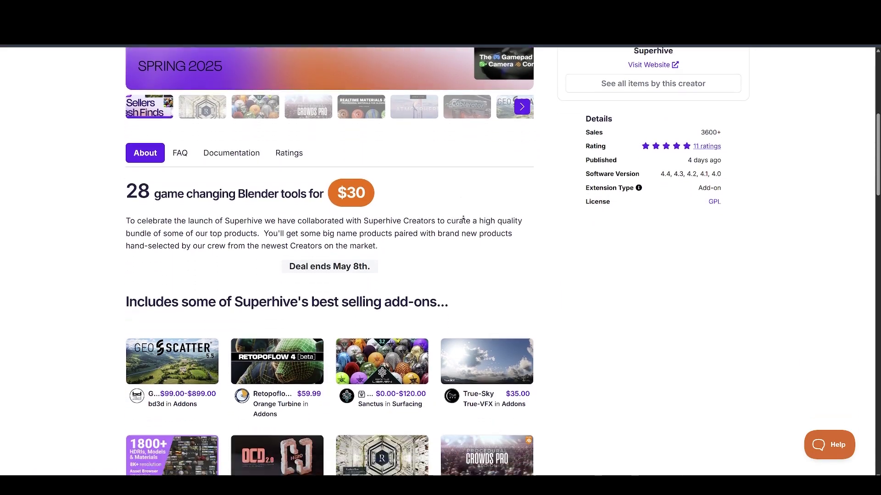
scroll(468, 187, down, 3)
scroll(469, 186, down, 2)
scroll(469, 186, down, 1)
scroll(468, 186, down, 1)
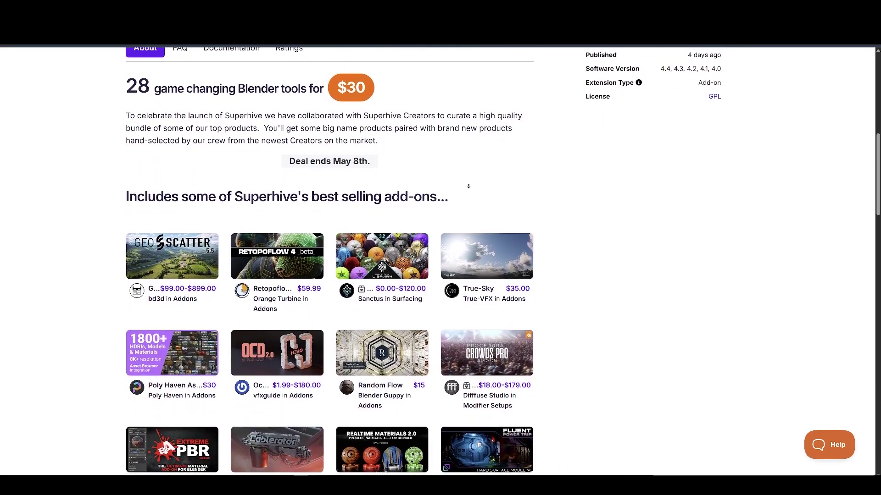
scroll(469, 186, down, 1)
scroll(468, 186, down, 1)
scroll(468, 186, down, 1)
scroll(469, 186, down, 1)
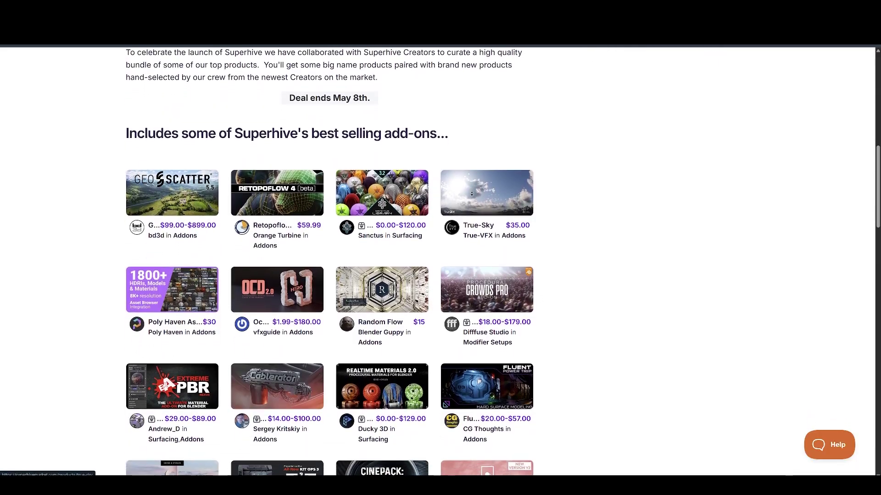
scroll(468, 187, down, 1)
scroll(472, 199, down, 5)
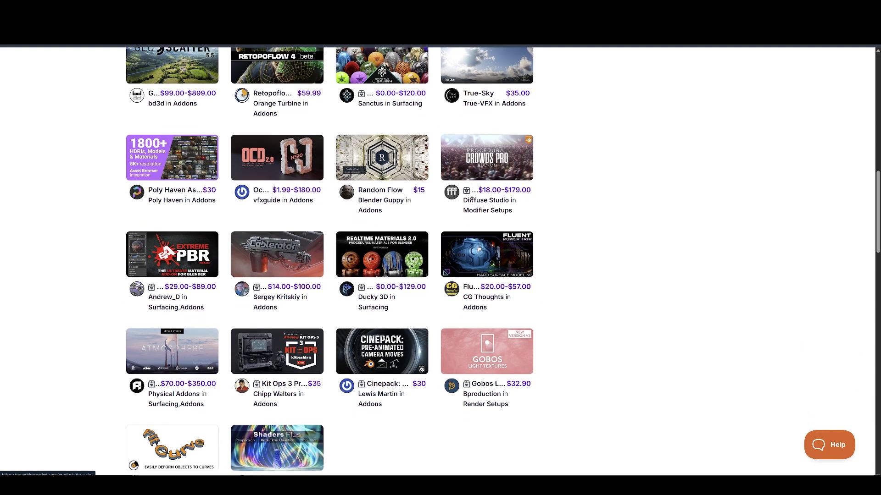
scroll(473, 210, down, 5)
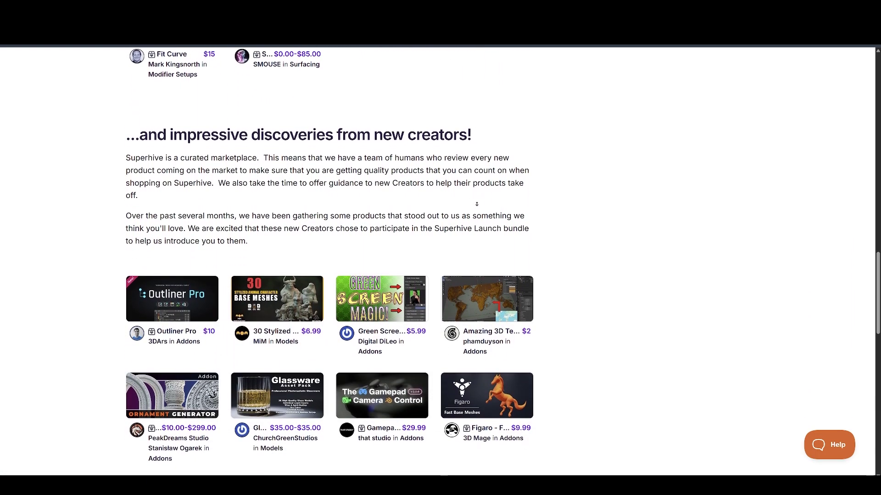
scroll(477, 204, down, 3)
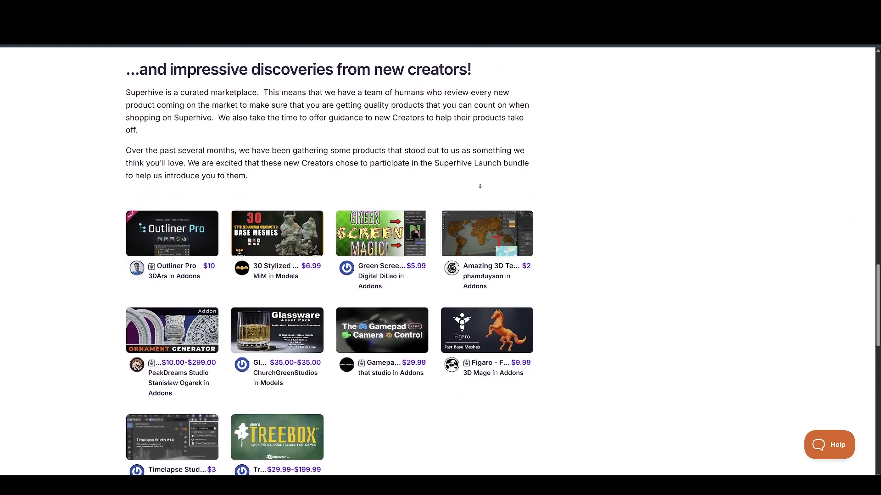